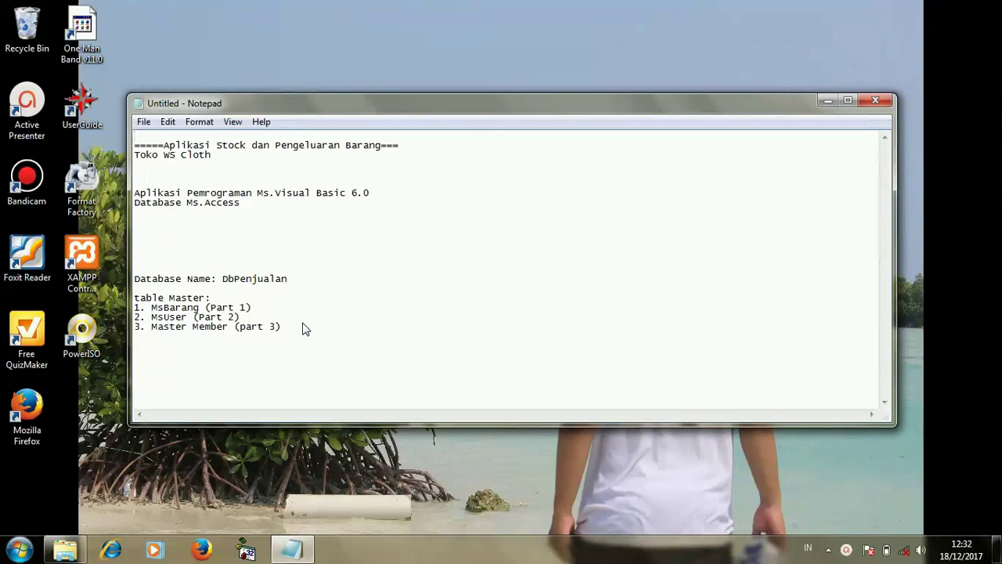
Step: Review the project notes covering the application title, the DbPenjualan database name and the planned master tables MsBarang, MsUser and Master Member
{"action": "left_click_drag", "start_coordinate": [304, 327], "coordinate": [124, 338]}
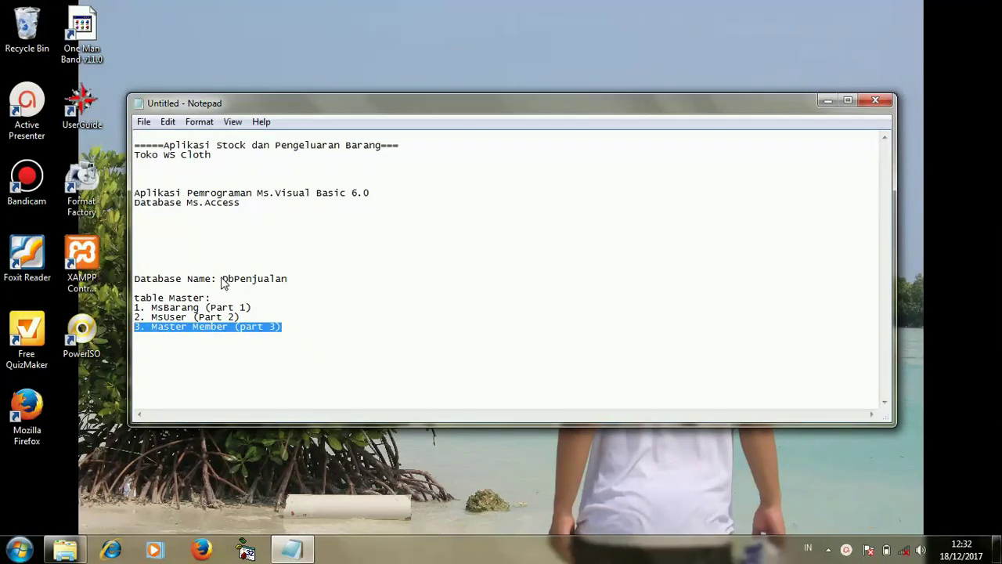
{"action": "left_click_drag", "start_coordinate": [221, 283], "coordinate": [292, 282]}
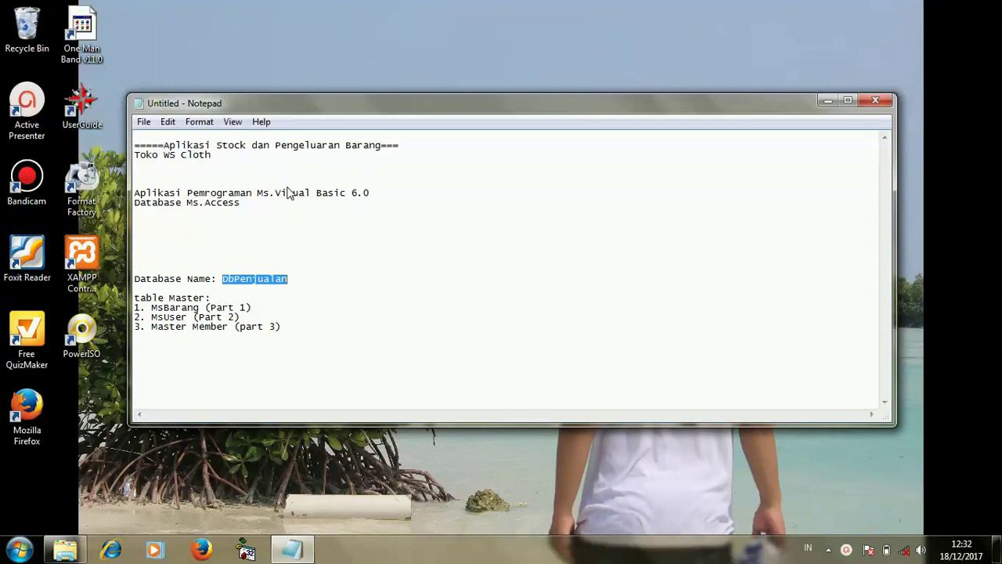
{"action": "left_click_drag", "start_coordinate": [165, 146], "coordinate": [212, 159]}
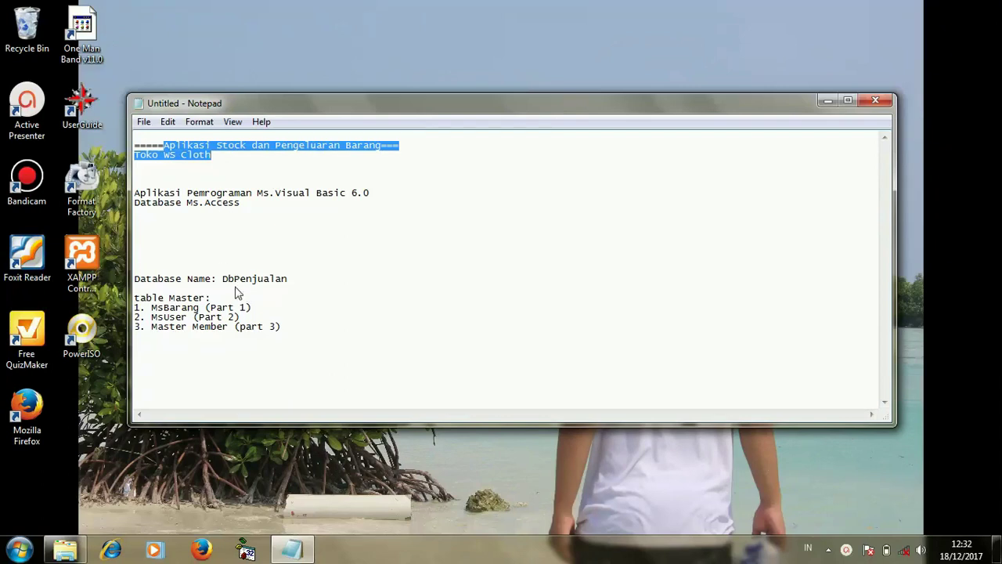
{"action": "left_click_drag", "start_coordinate": [252, 307], "coordinate": [129, 311]}
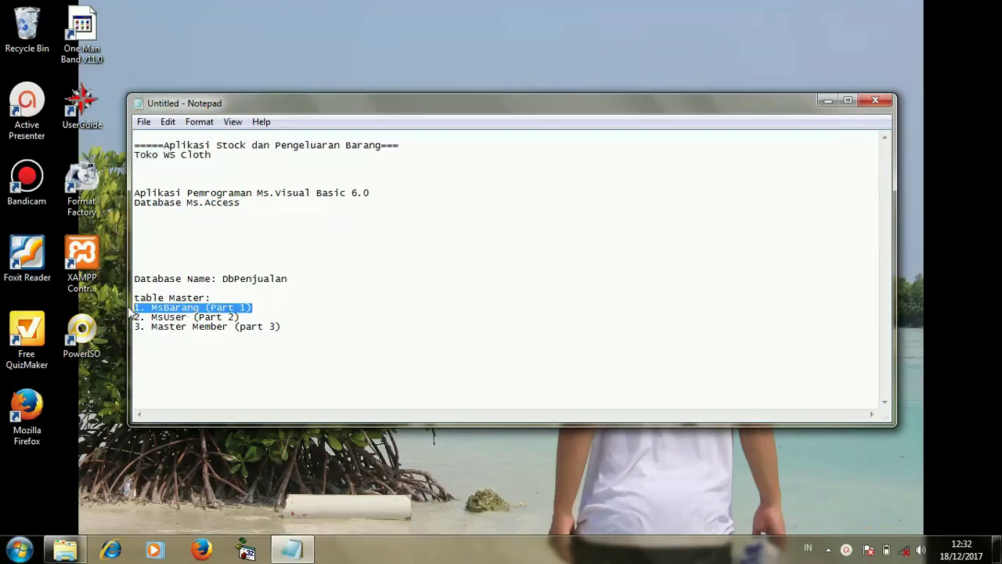
{"action": "left_click", "coordinate": [237, 321]}
{"action": "left_click_drag", "start_coordinate": [241, 321], "coordinate": [135, 320]}
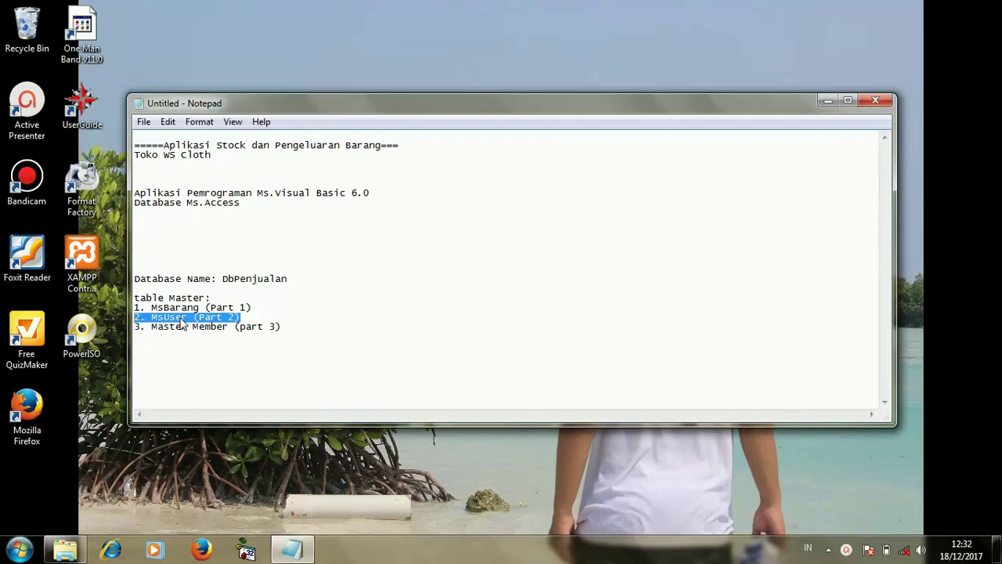
{"action": "left_click", "coordinate": [283, 329]}
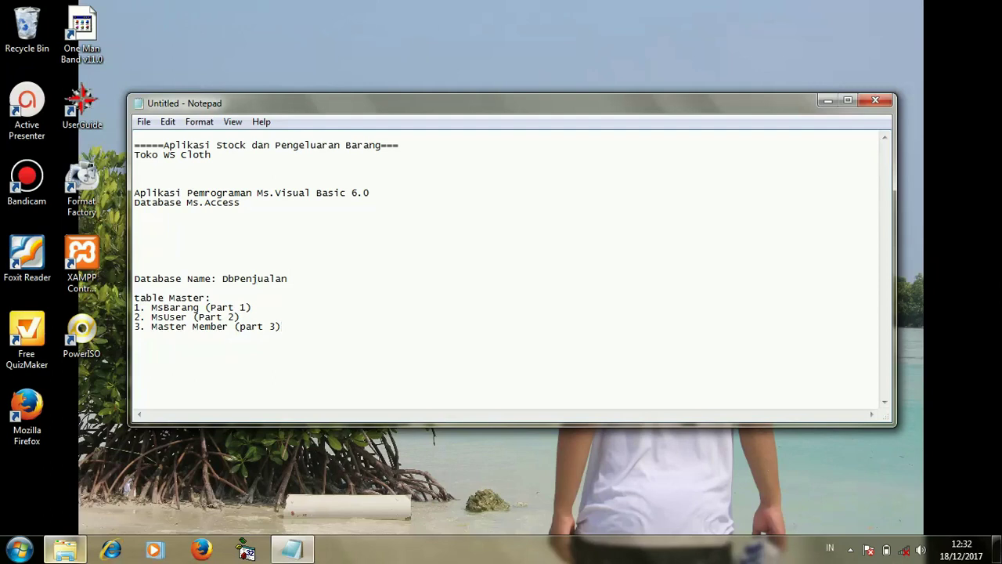
Step: Open the DbPenjualan database from the PENJUALAN folder on drive D and view its MsBarang and MsUser tables
{"action": "mouse_move", "coordinate": [65, 549]}
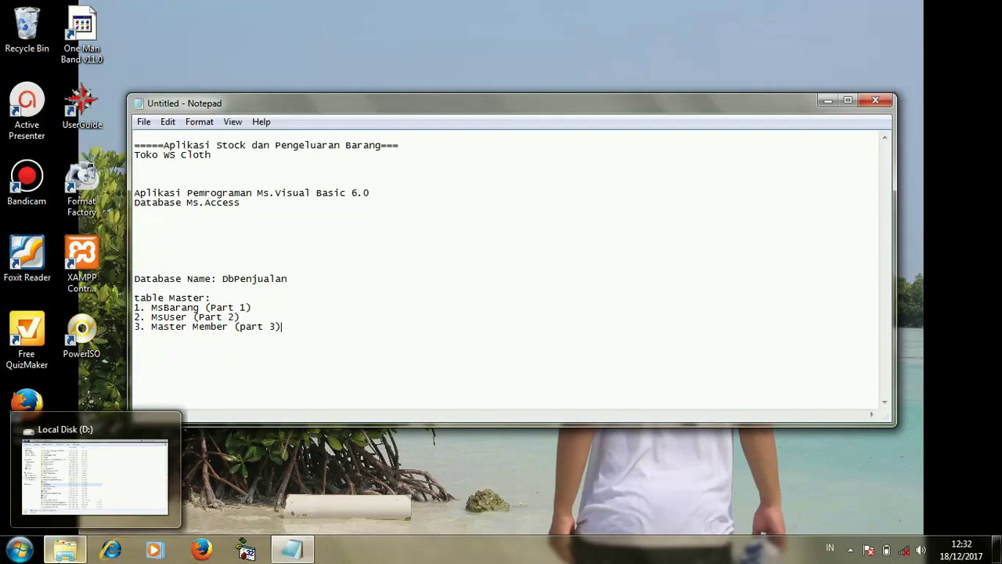
{"action": "left_click", "coordinate": [62, 552]}
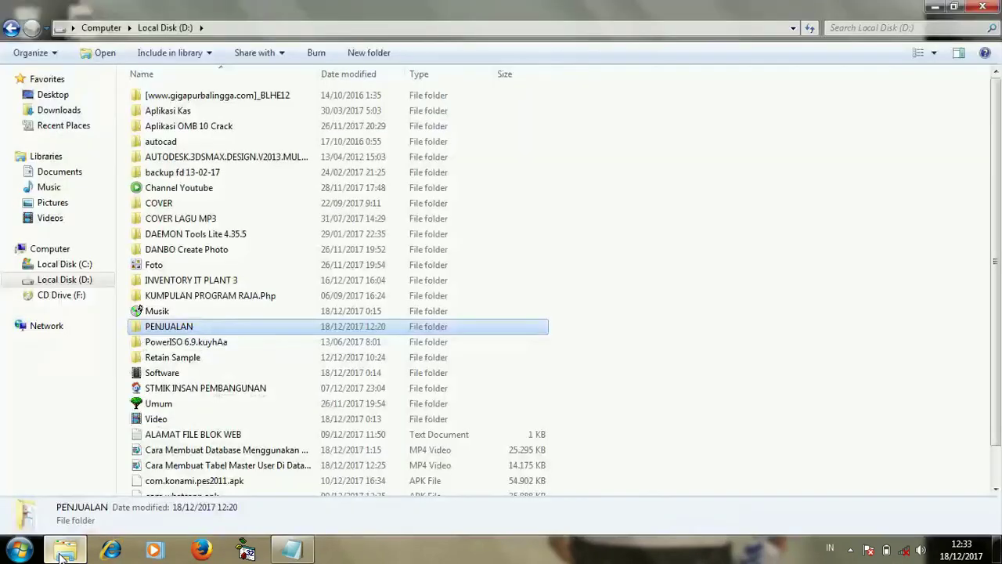
{"action": "double_click", "coordinate": [178, 327]}
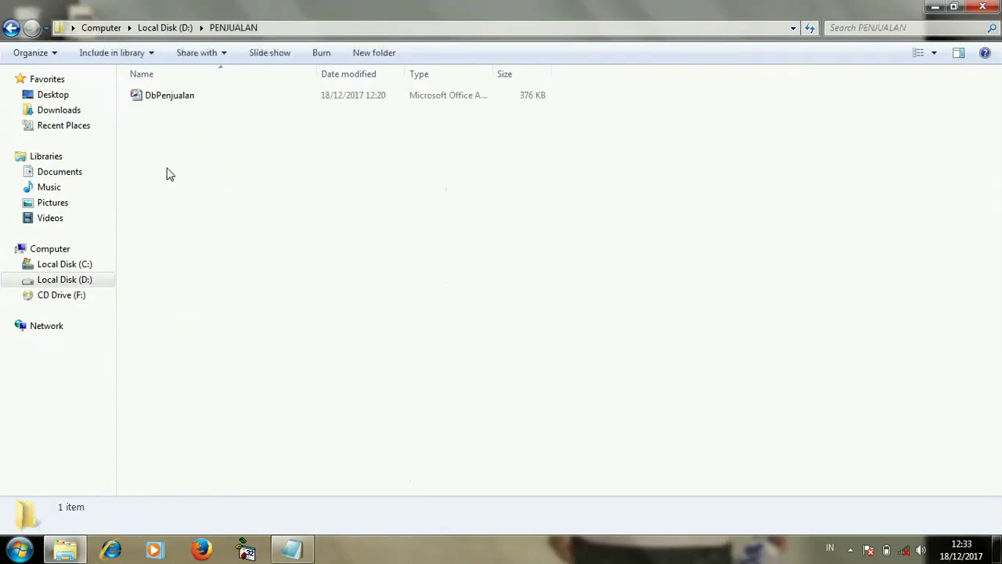
{"action": "left_click", "coordinate": [183, 98]}
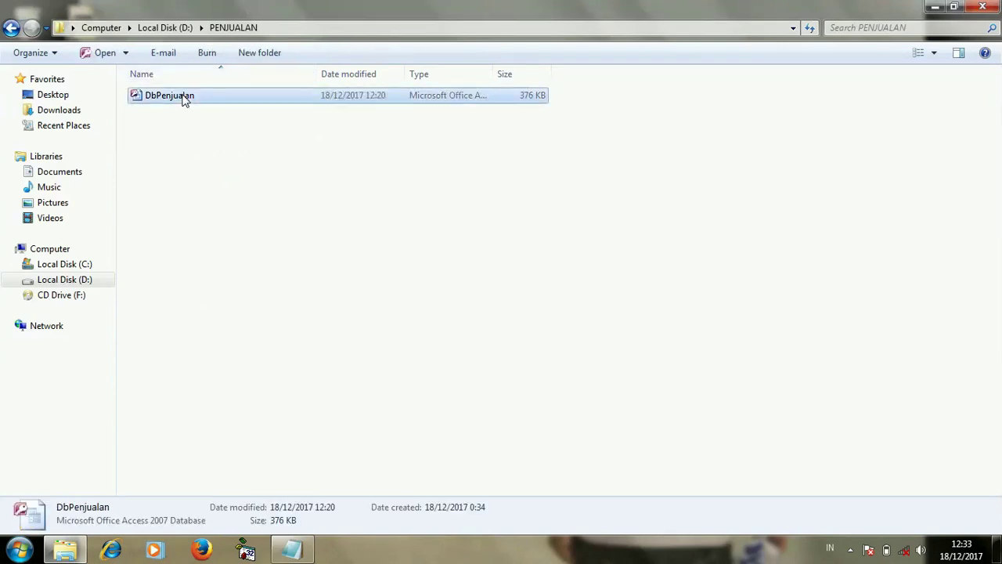
{"action": "double_click", "coordinate": [183, 98]}
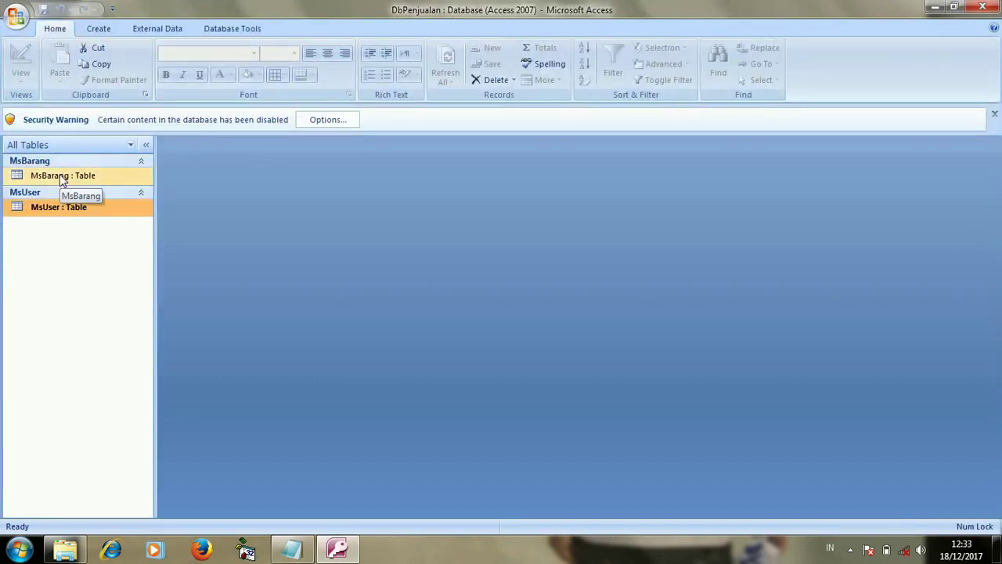
{"action": "double_click", "coordinate": [61, 175]}
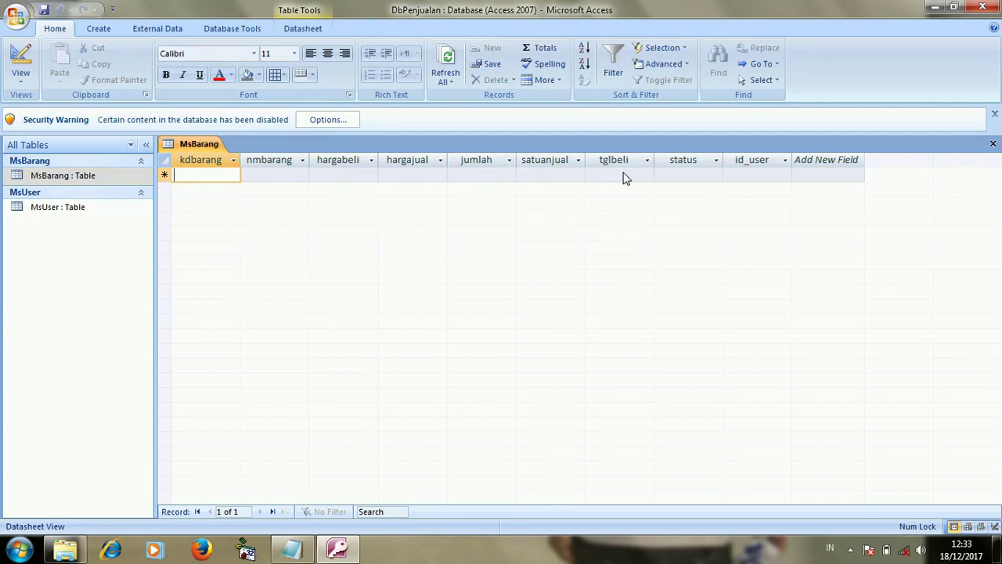
{"action": "double_click", "coordinate": [57, 210]}
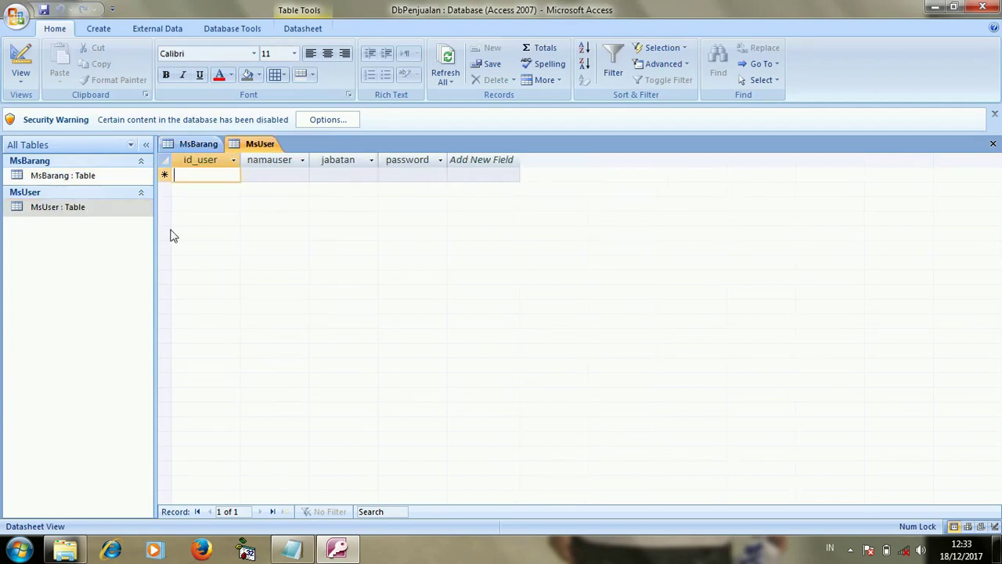
Step: Create a new table, switch it to Design View and save it as MsMember
{"action": "left_click", "coordinate": [95, 30]}
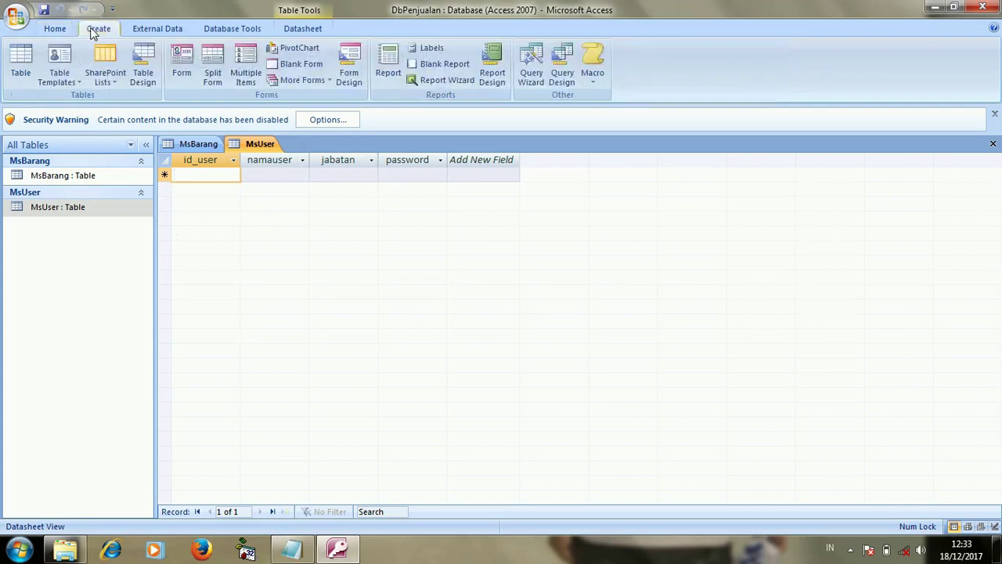
{"action": "left_click", "coordinate": [21, 73]}
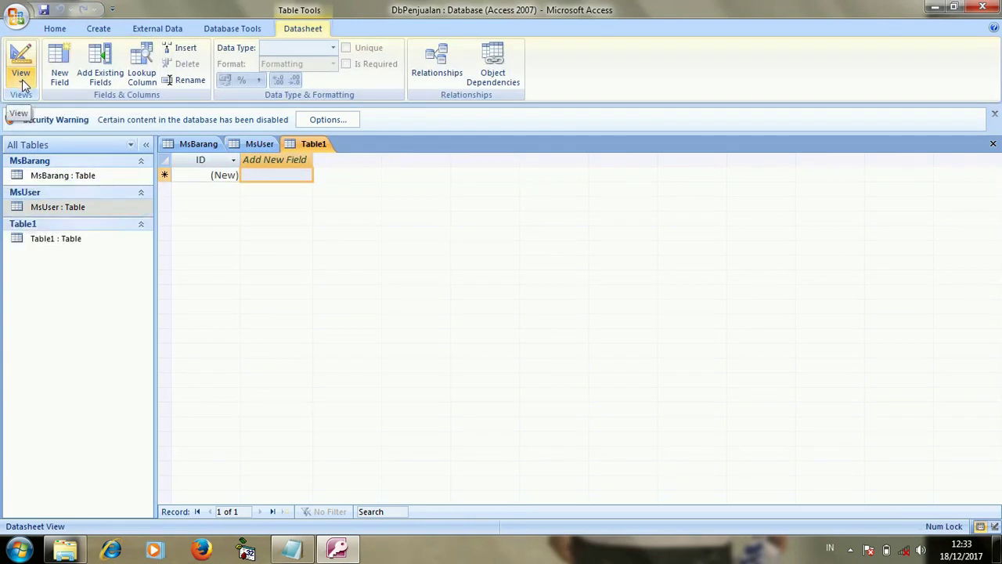
{"action": "left_click", "coordinate": [23, 86]}
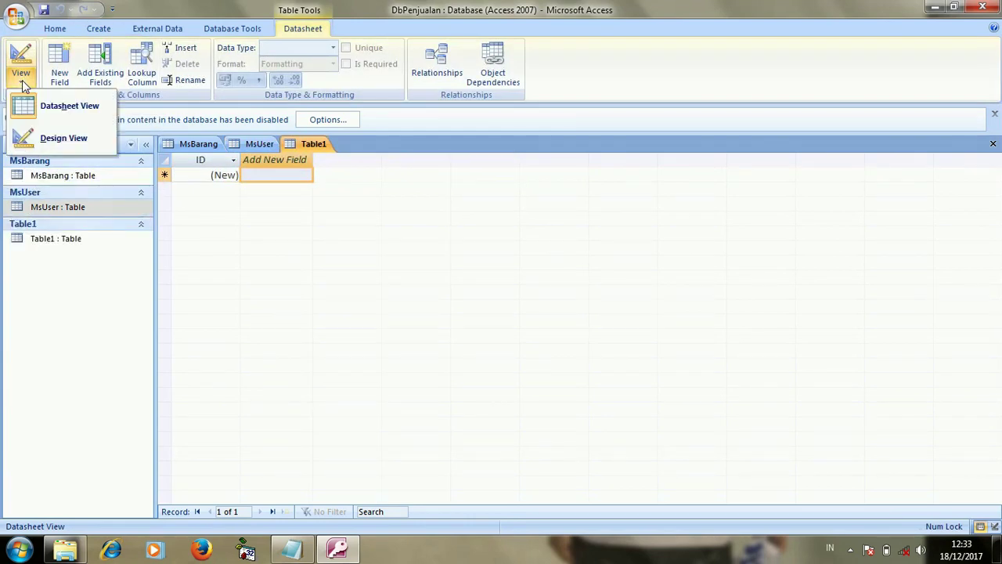
{"action": "left_click", "coordinate": [44, 139]}
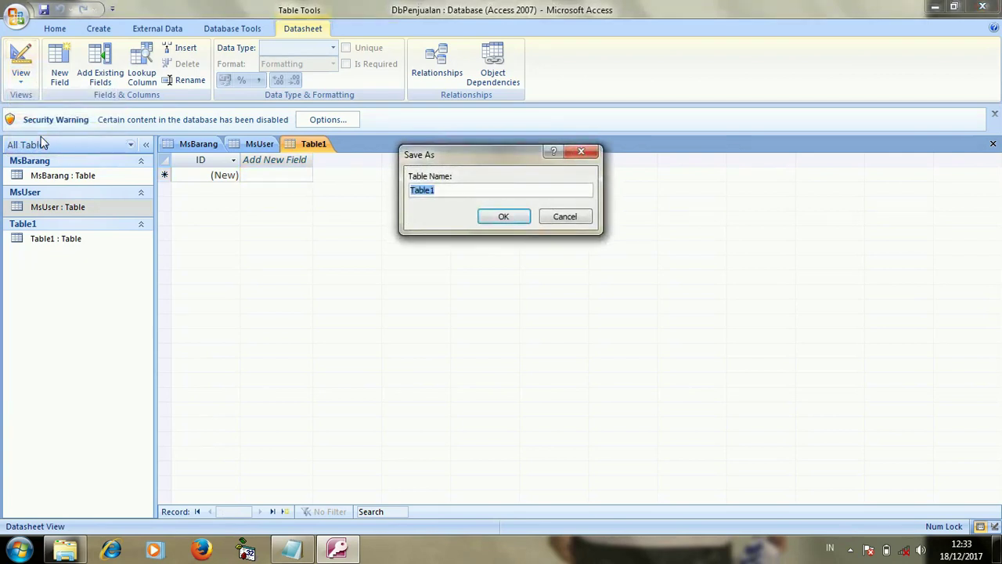
{"action": "type", "text": "MsMember"}
{"action": "key", "text": "Return"}
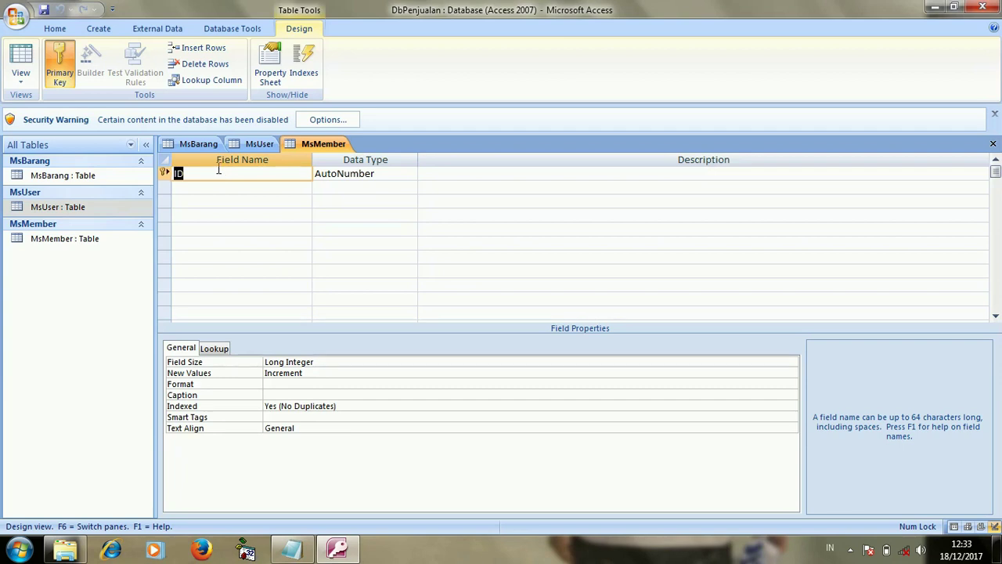
Step: Rename the primary key field to idmember, change its data type to Text and reduce its field size
{"action": "type", "text": "idmember"}
{"action": "left_click", "coordinate": [387, 173]}
{"action": "left_click", "coordinate": [411, 173]}
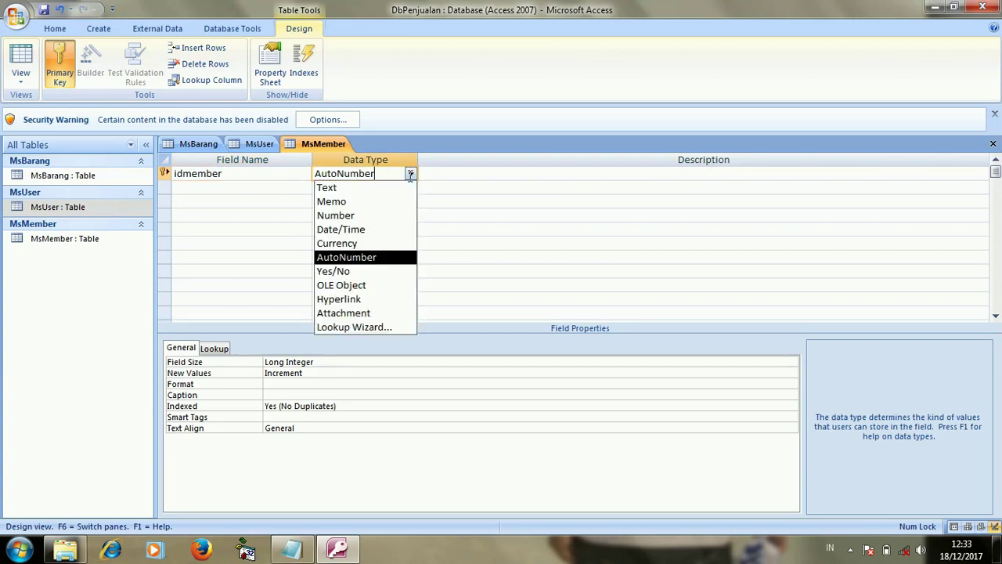
{"action": "left_click", "coordinate": [392, 189]}
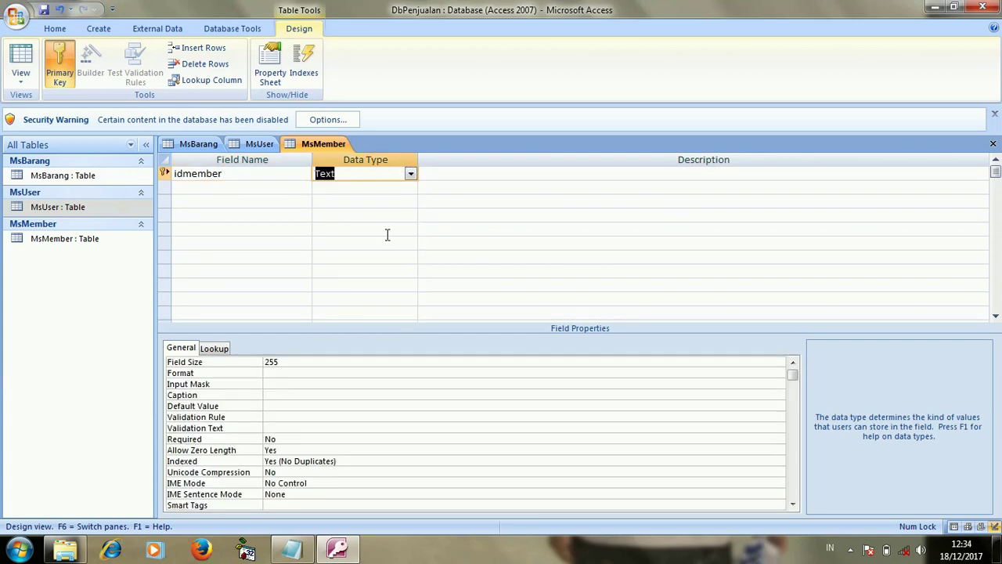
{"action": "left_click", "coordinate": [298, 360]}
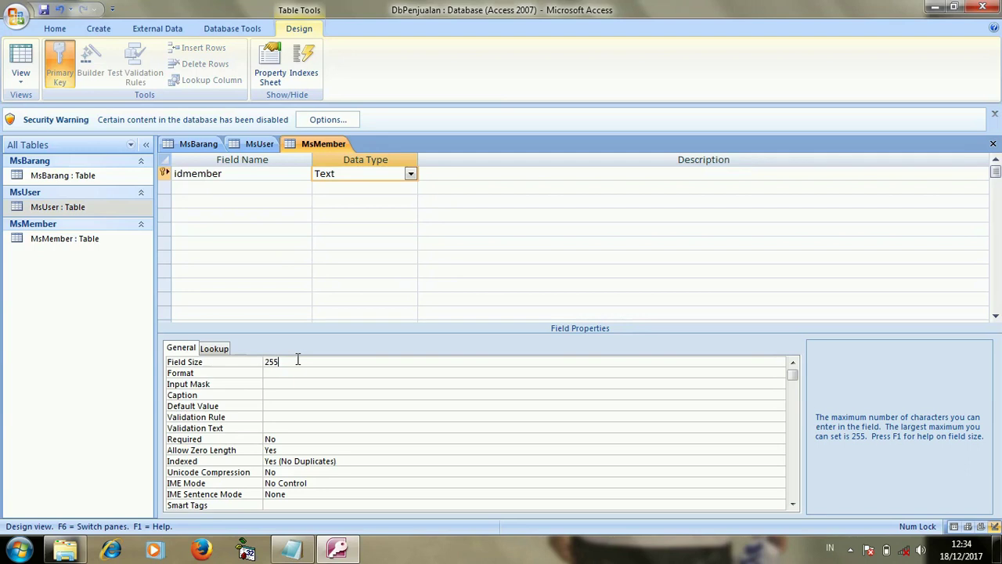
{"action": "key", "text": "BackSpace"}
{"action": "type", "text": "0"}
Step: Add a Text field named namamember below idmember and set its field size to 50
{"action": "left_click", "coordinate": [227, 186]}
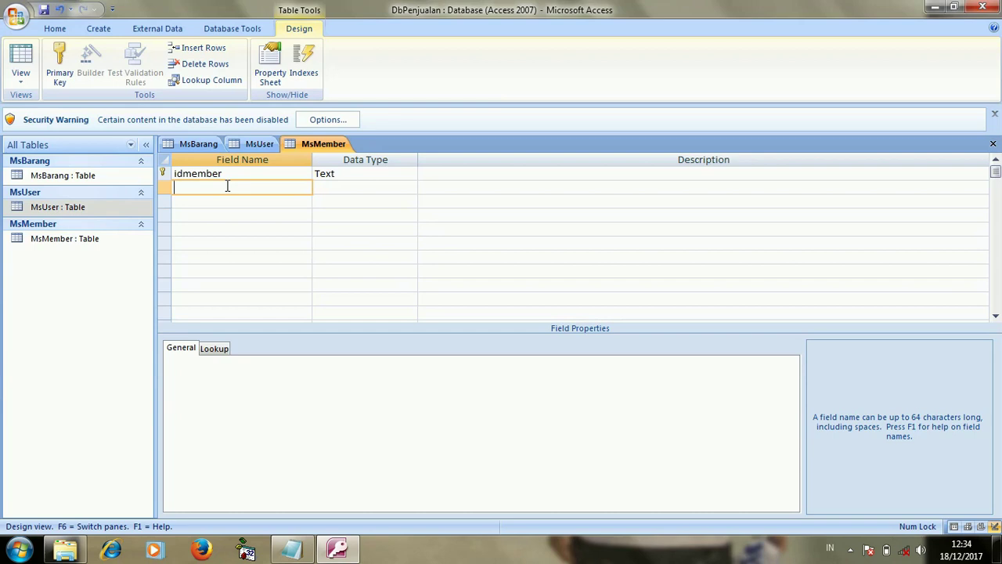
{"action": "type", "text": "namame"}
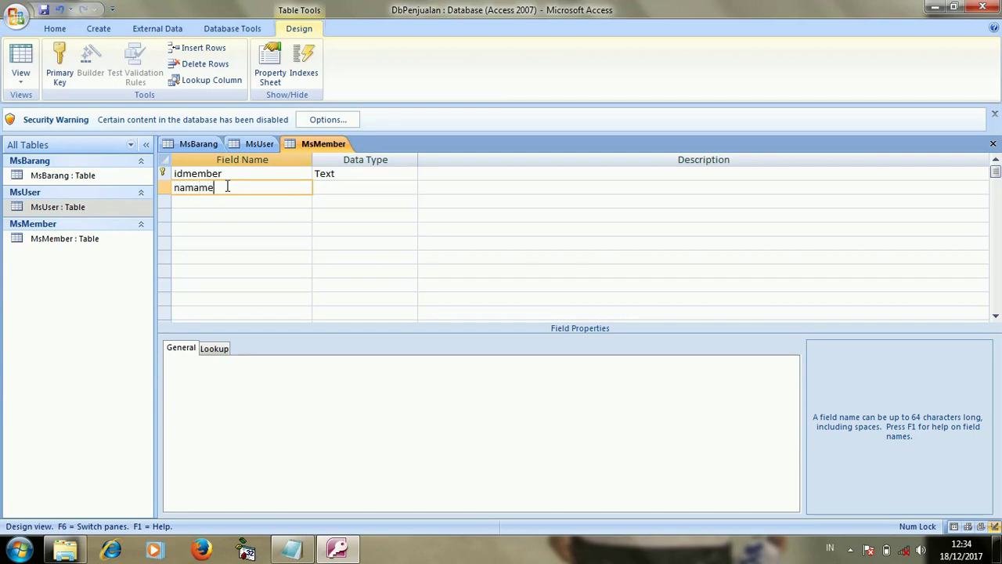
{"action": "type", "text": "ber"}
{"action": "type", "text": "mbe"}
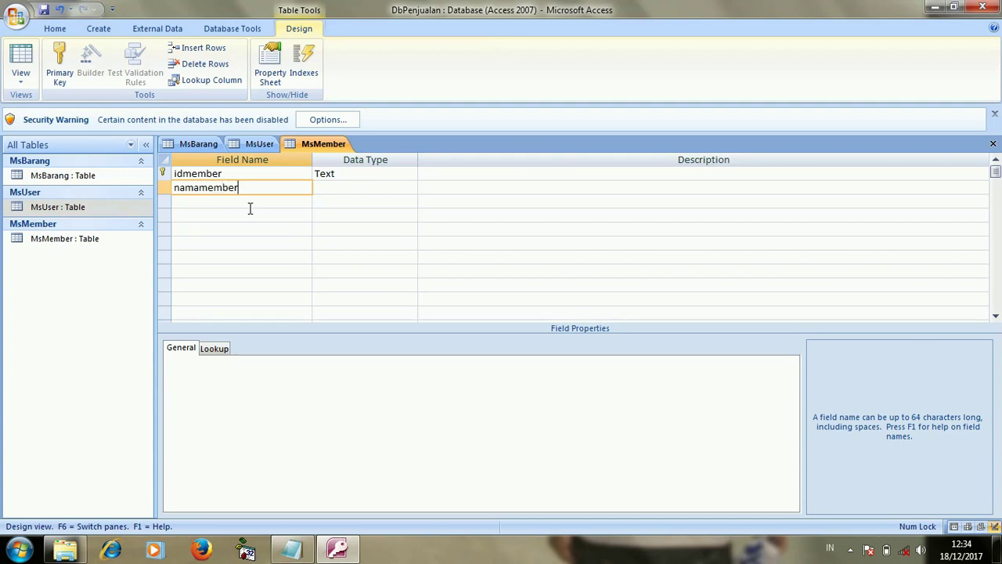
{"action": "left_click", "coordinate": [342, 189]}
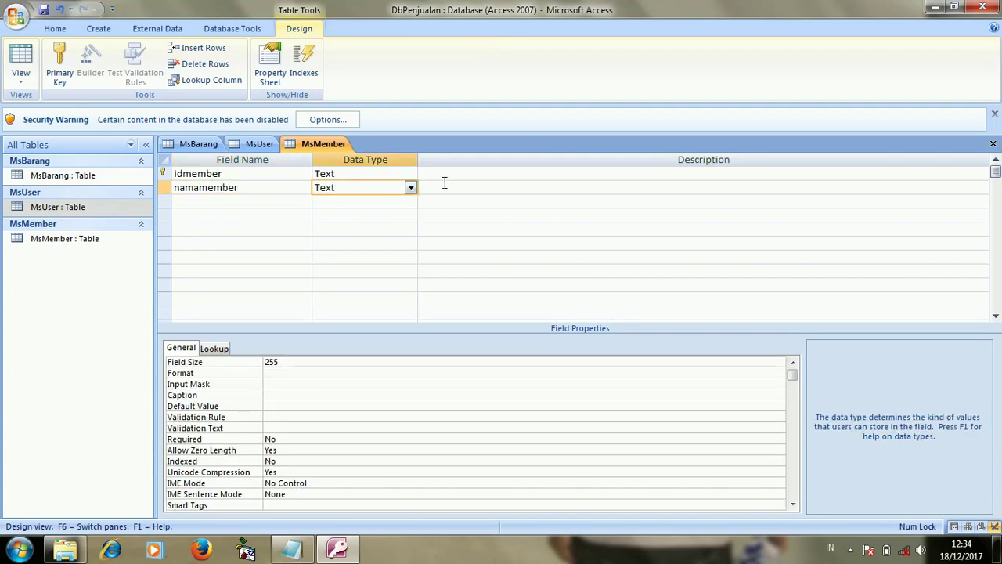
{"action": "left_click", "coordinate": [316, 362]}
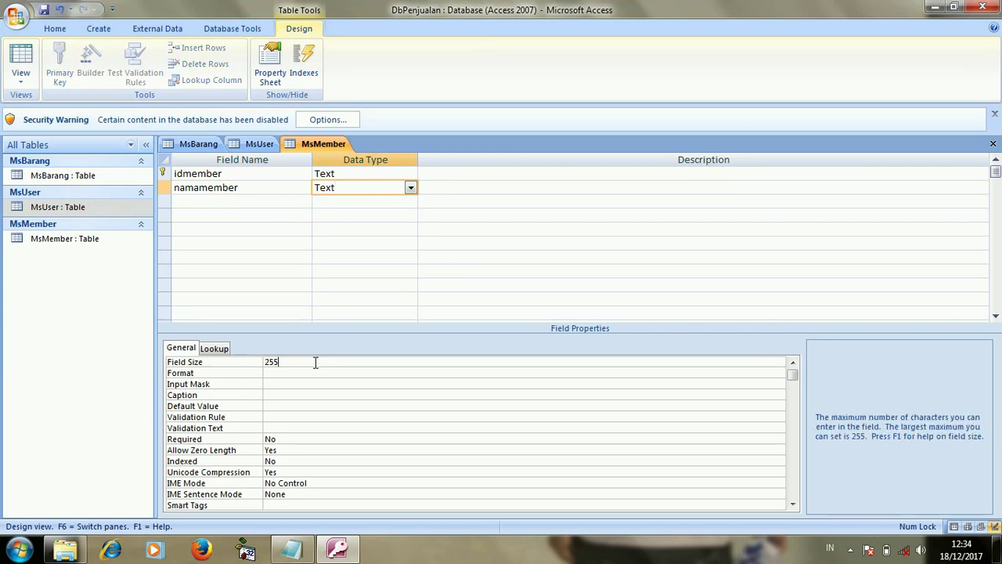
{"action": "key", "text": "BackSpace"}
{"action": "key", "text": "BackSpace"}
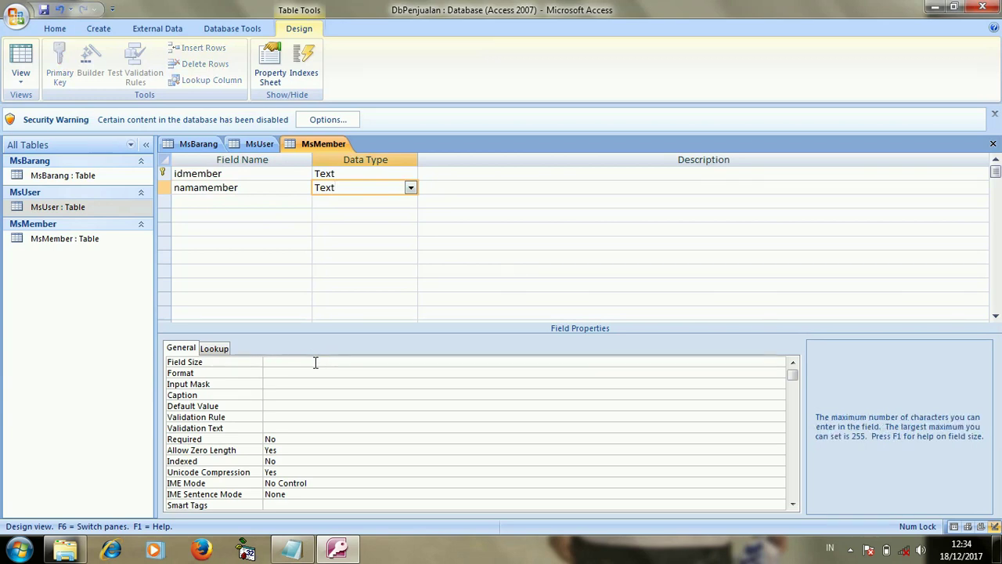
{"action": "type", "text": "50"}
Step: Add a field named nohp below namamember with the Number data type
{"action": "left_click", "coordinate": [265, 202]}
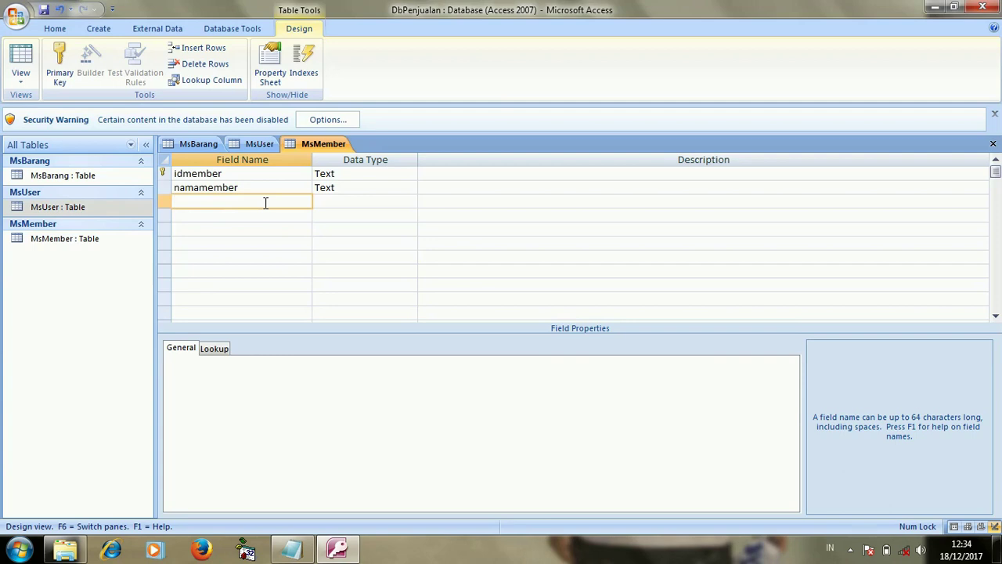
{"action": "type", "text": "nohp"}
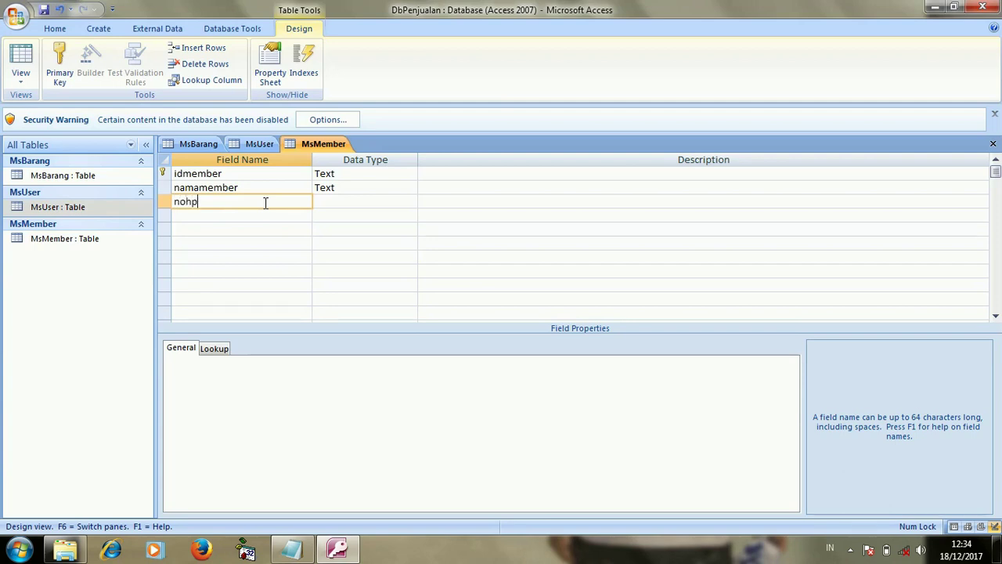
{"action": "left_click", "coordinate": [364, 199]}
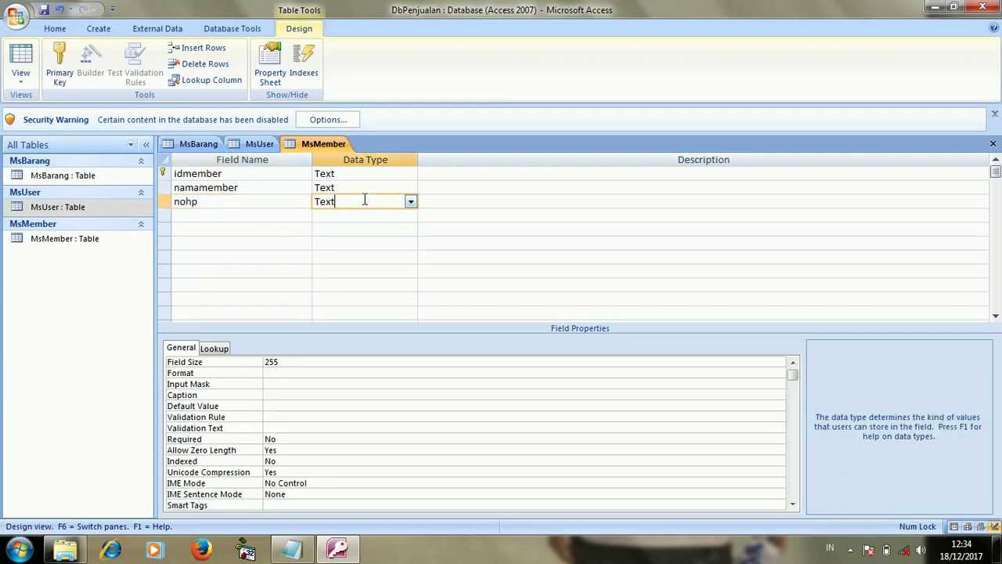
{"action": "left_click", "coordinate": [408, 201]}
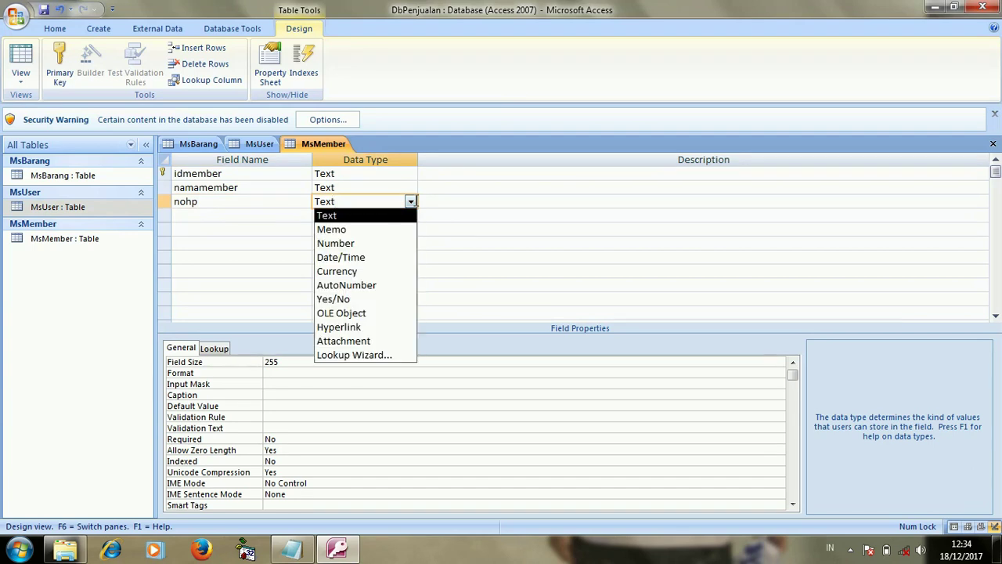
{"action": "left_click", "coordinate": [386, 244]}
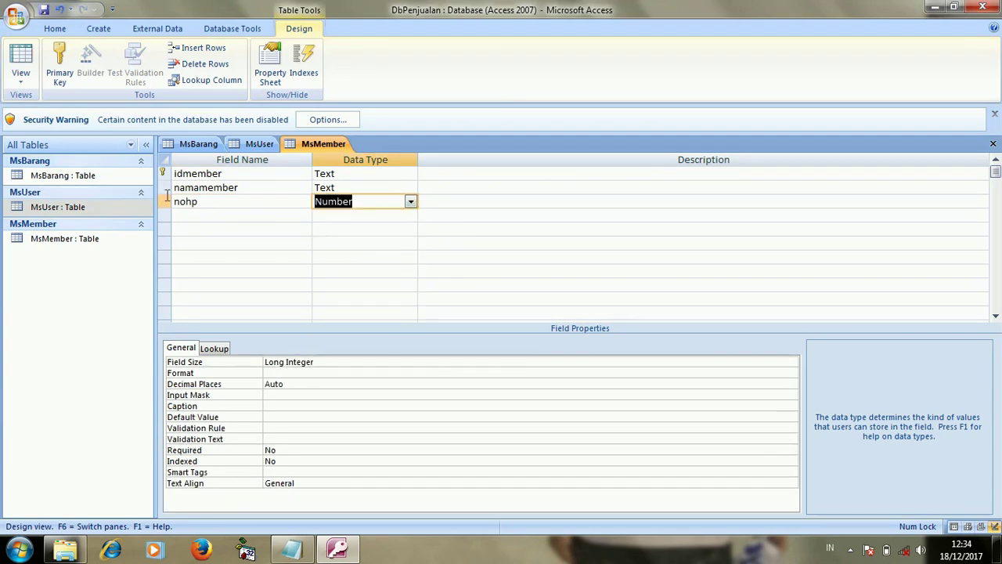
Step: Add a Text field named alamat below nohp and reduce its field size
{"action": "left_click", "coordinate": [195, 216]}
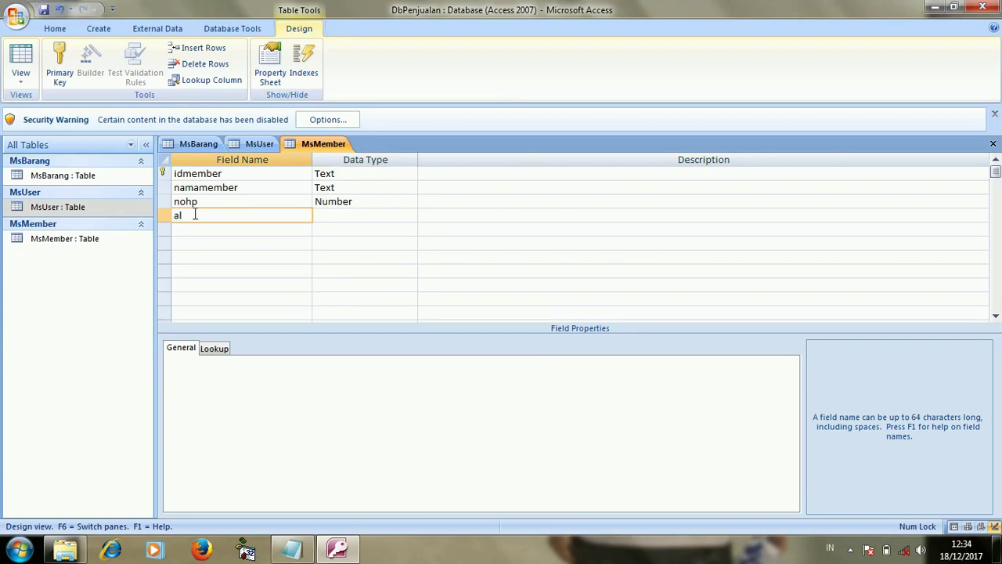
{"action": "type", "text": "alamat"}
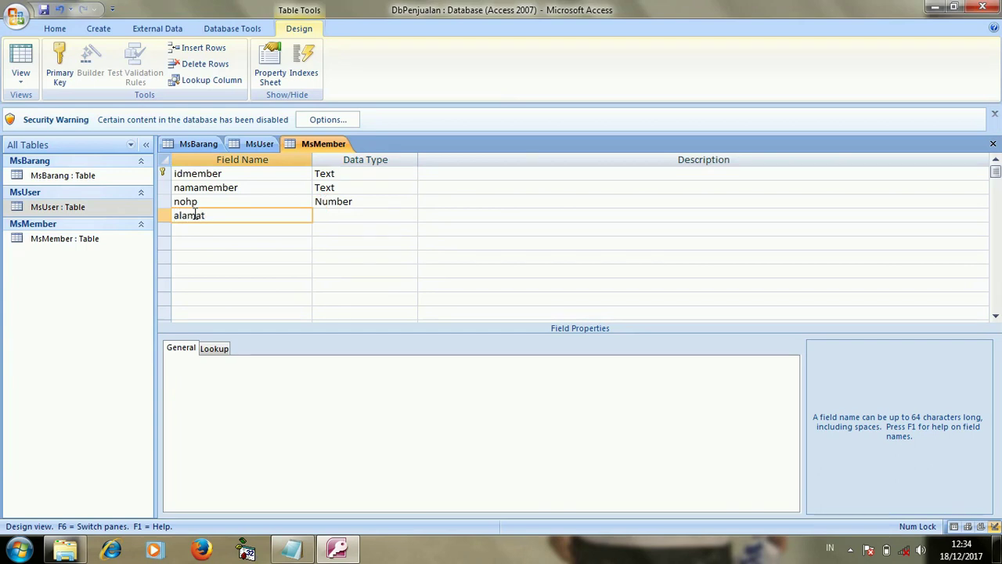
{"action": "left_click", "coordinate": [391, 217]}
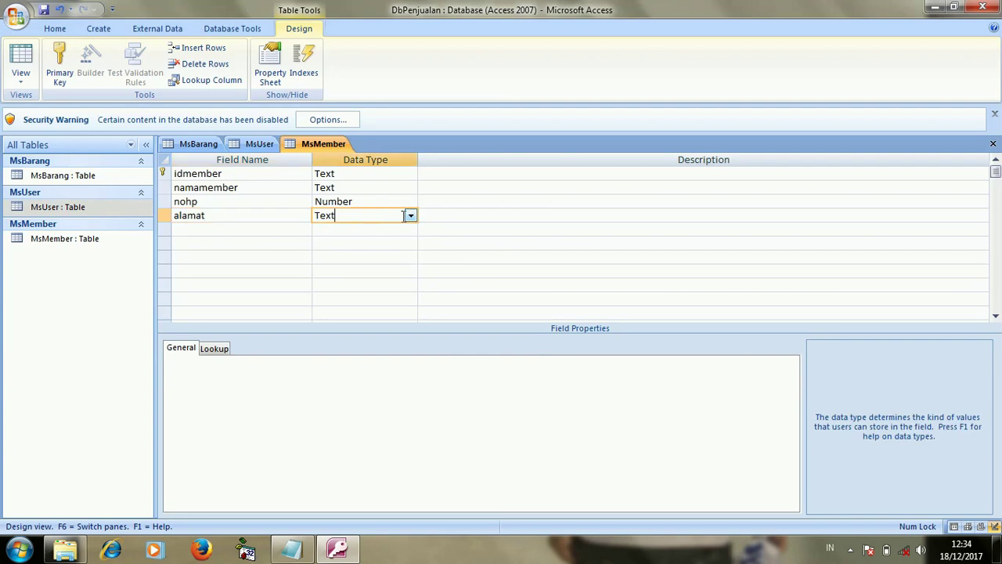
{"action": "left_click", "coordinate": [379, 358]}
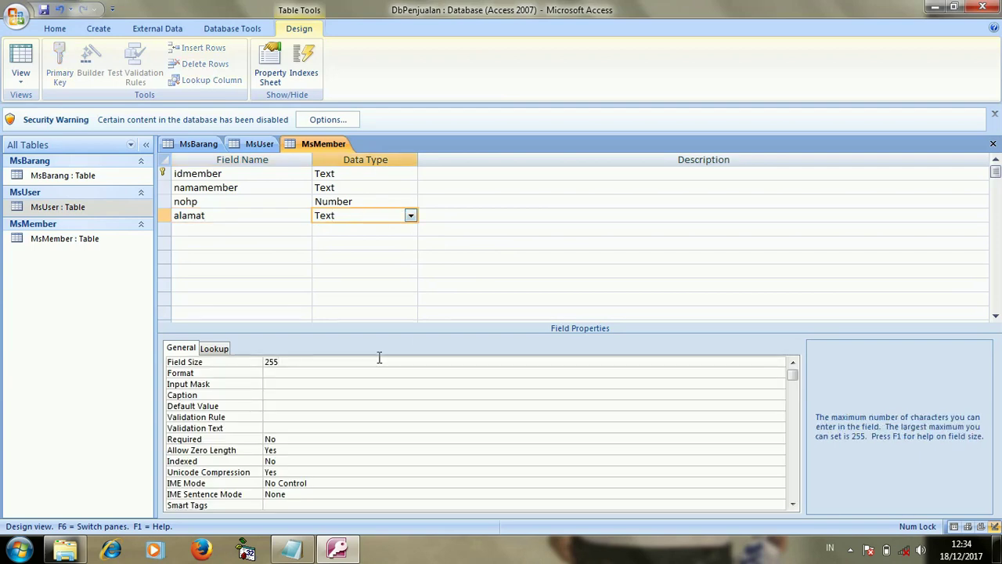
{"action": "key", "text": "BackSpace"}
{"action": "key", "text": "BackSpace"}
{"action": "type", "text": "7"}
Step: Add a field named poin below alamat with the Number data type
{"action": "left_click", "coordinate": [269, 232]}
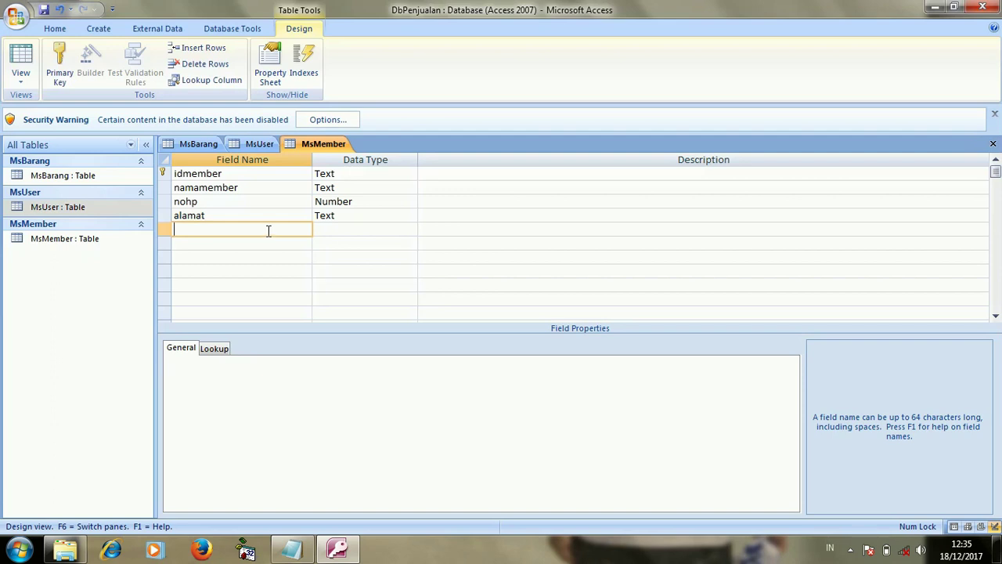
{"action": "type", "text": "poin"}
{"action": "left_click", "coordinate": [360, 234]}
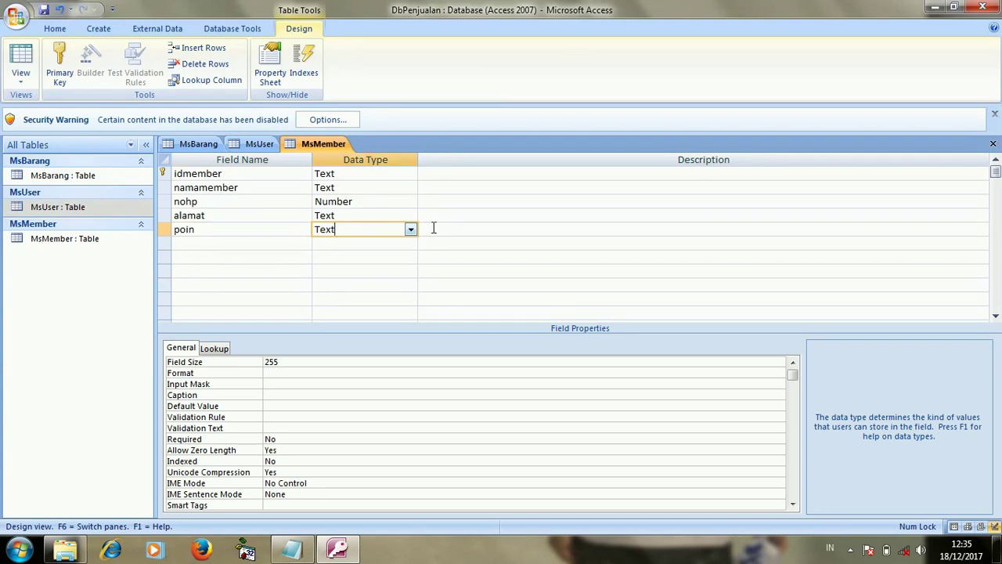
{"action": "left_click", "coordinate": [410, 229]}
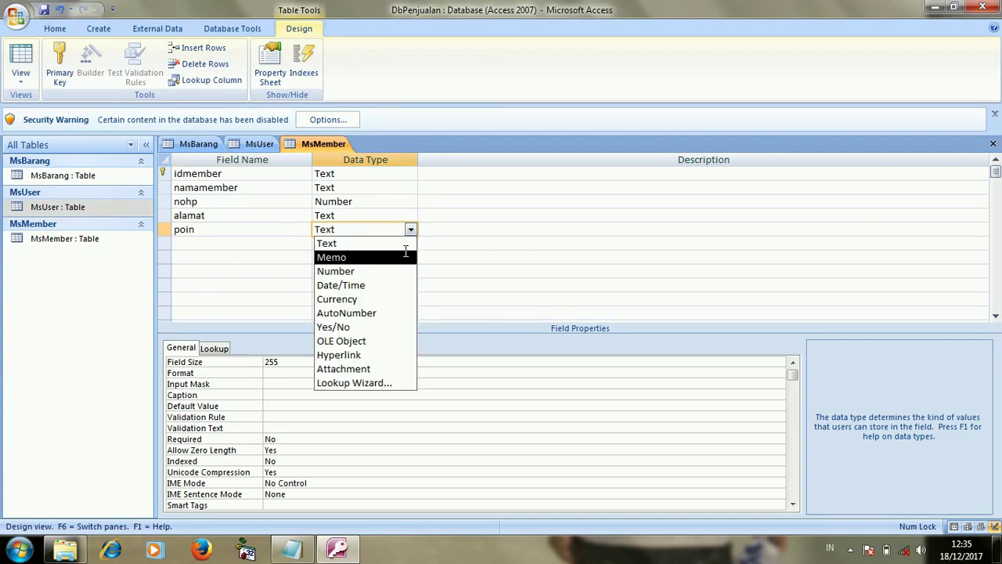
{"action": "left_click", "coordinate": [405, 271]}
Step: Add a Date/Time field named tgldaftar below poin and set its format to Short Date
{"action": "left_click", "coordinate": [193, 246]}
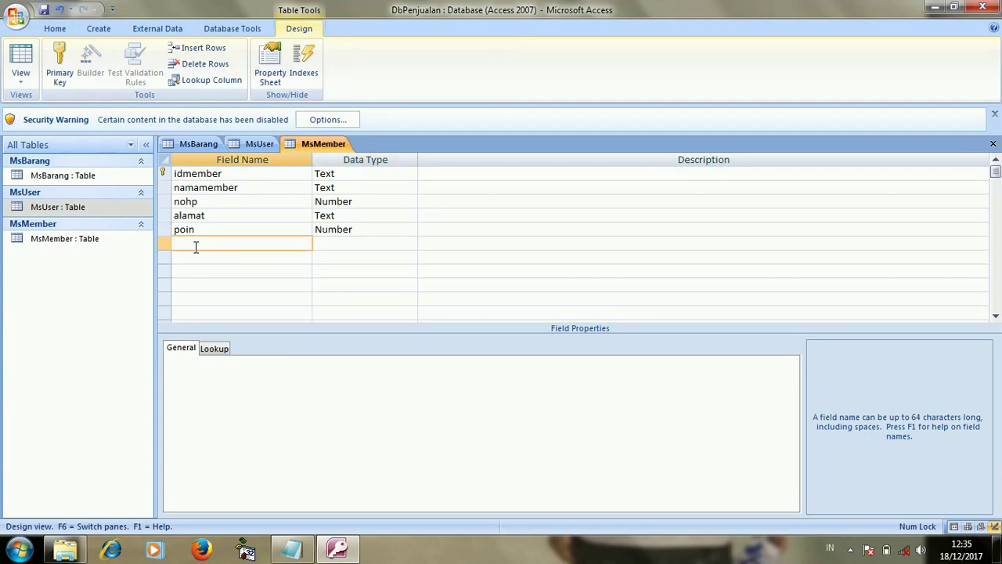
{"action": "type", "text": "tgldaftar"}
{"action": "left_click", "coordinate": [389, 246]}
{"action": "left_click", "coordinate": [410, 244]}
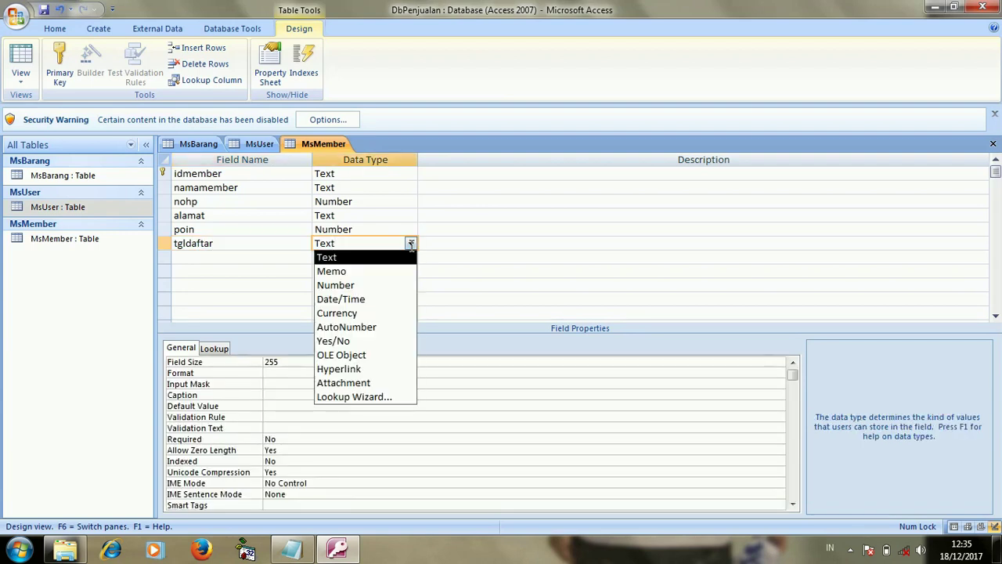
{"action": "left_click", "coordinate": [413, 299]}
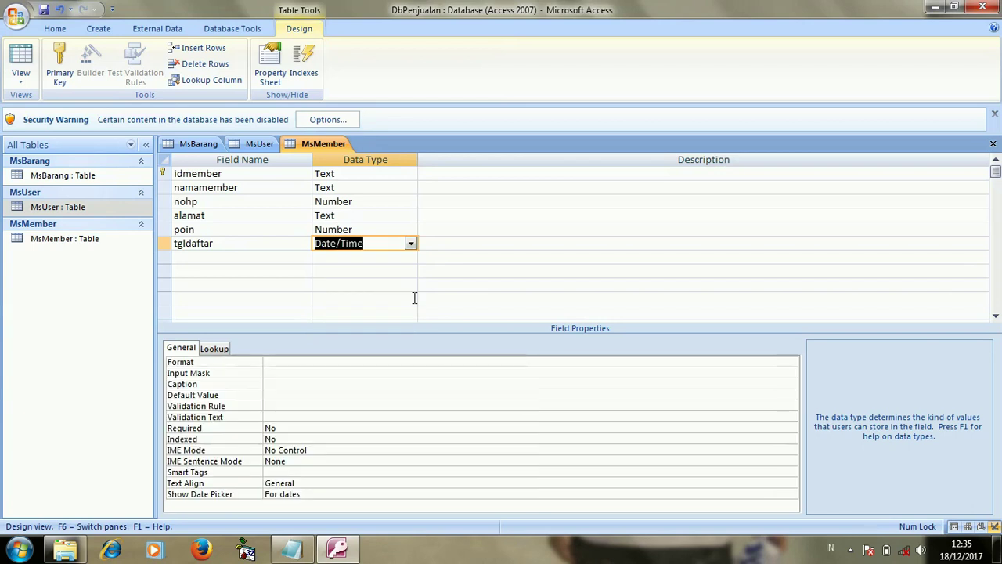
{"action": "left_click", "coordinate": [349, 363]}
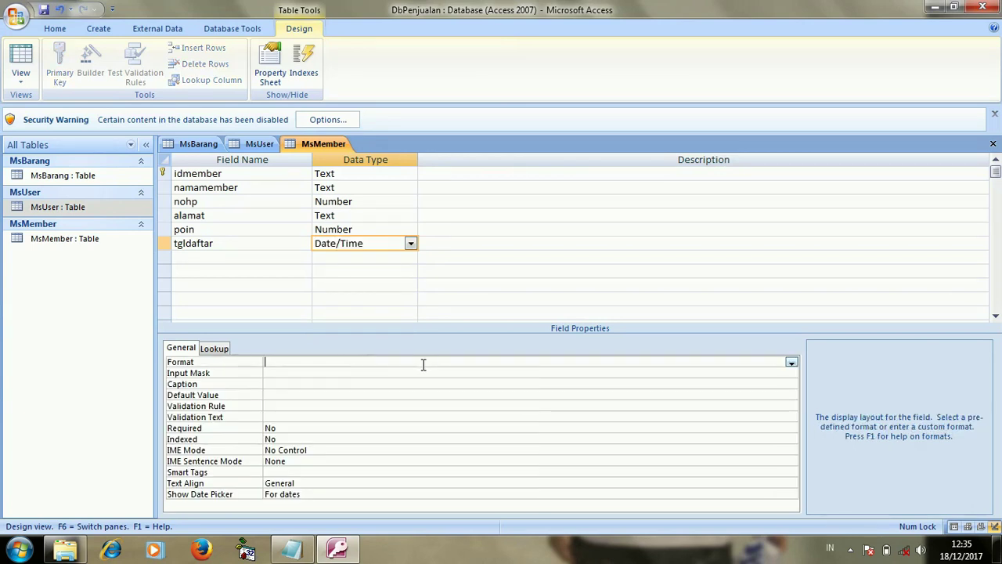
{"action": "left_click", "coordinate": [791, 363]}
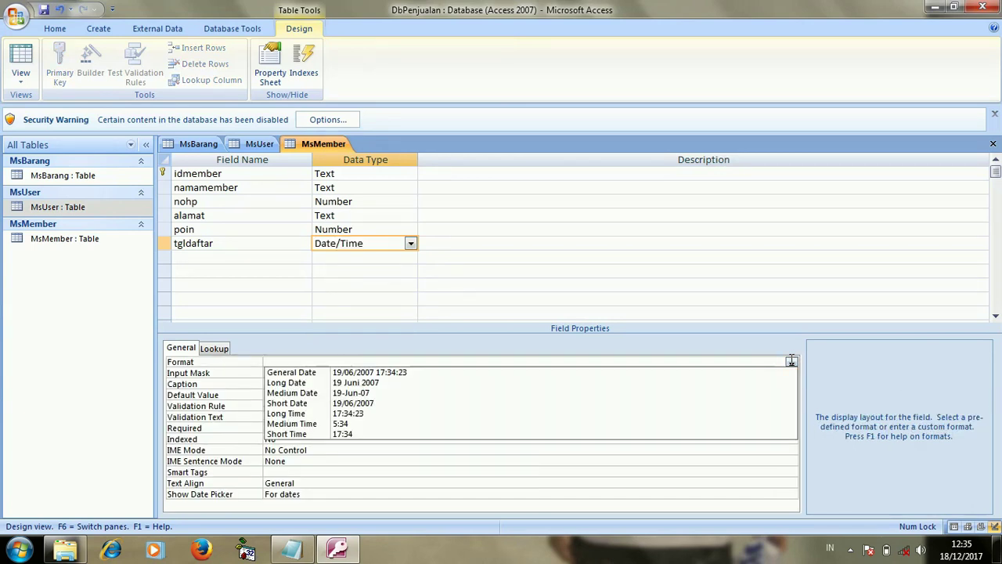
{"action": "left_click", "coordinate": [763, 403]}
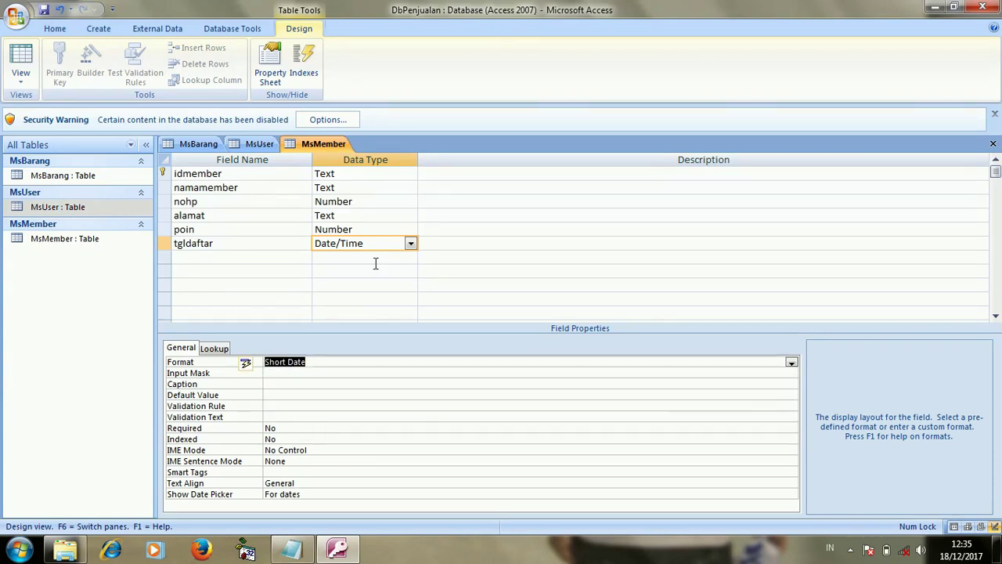
Step: Add a Text field named id_user below tgldaftar and set its field size to 25
{"action": "left_click", "coordinate": [294, 258]}
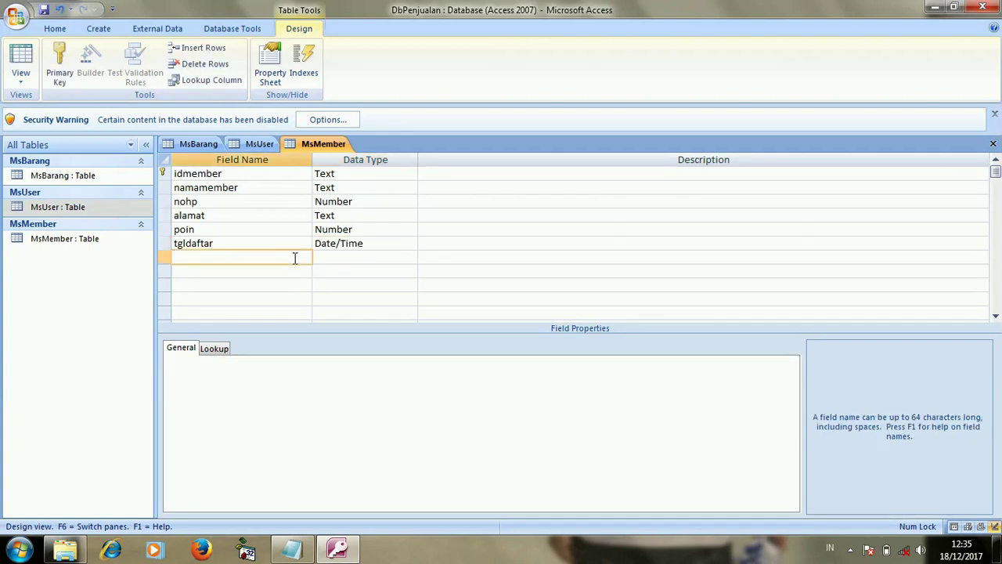
{"action": "type", "text": "id_"}
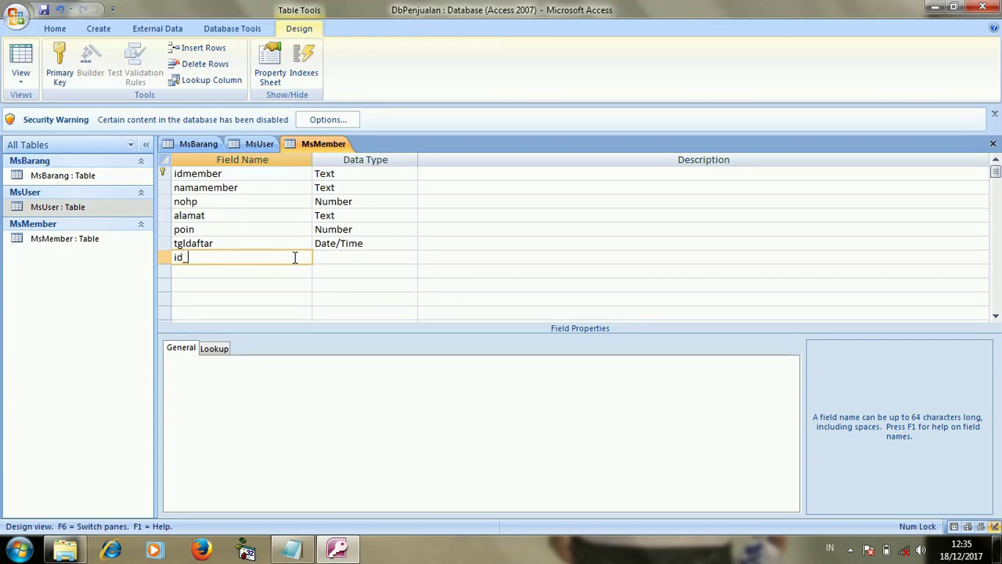
{"action": "type", "text": "user"}
{"action": "left_click", "coordinate": [398, 257]}
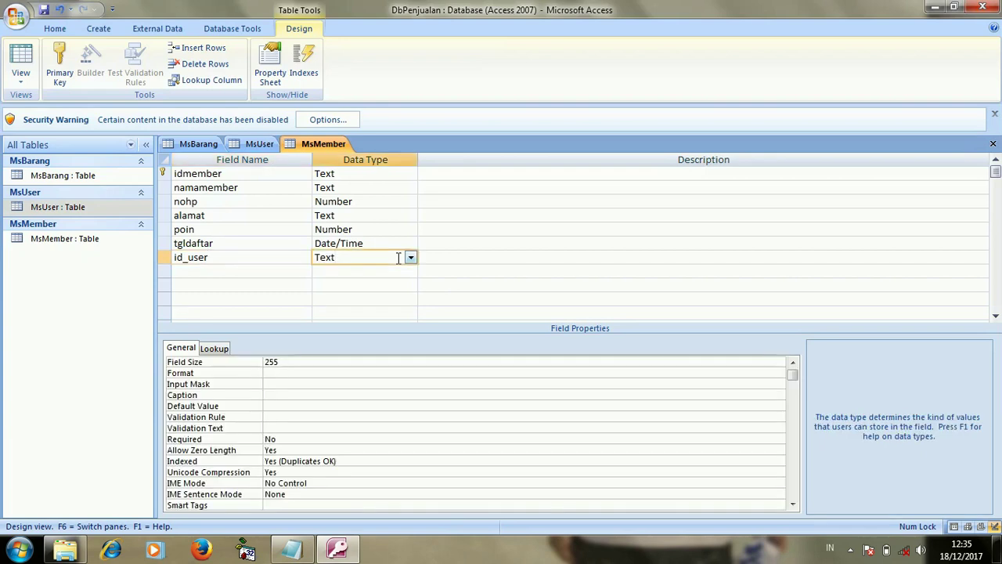
{"action": "left_click", "coordinate": [290, 362]}
{"action": "key", "text": "BackSpace"}
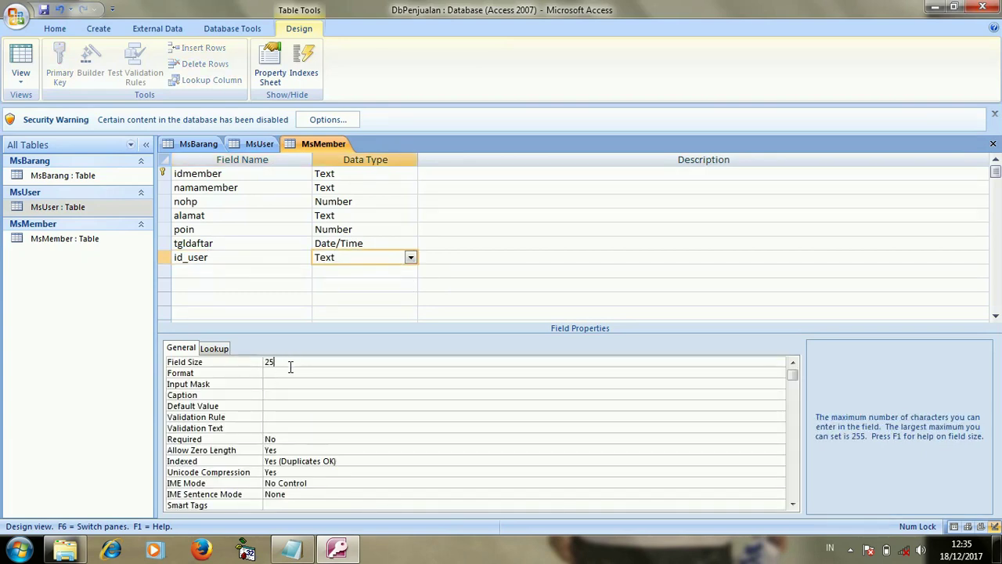
Step: Save the MsMember table design with idmember as the primary key and open the table
{"action": "left_click", "coordinate": [162, 173]}
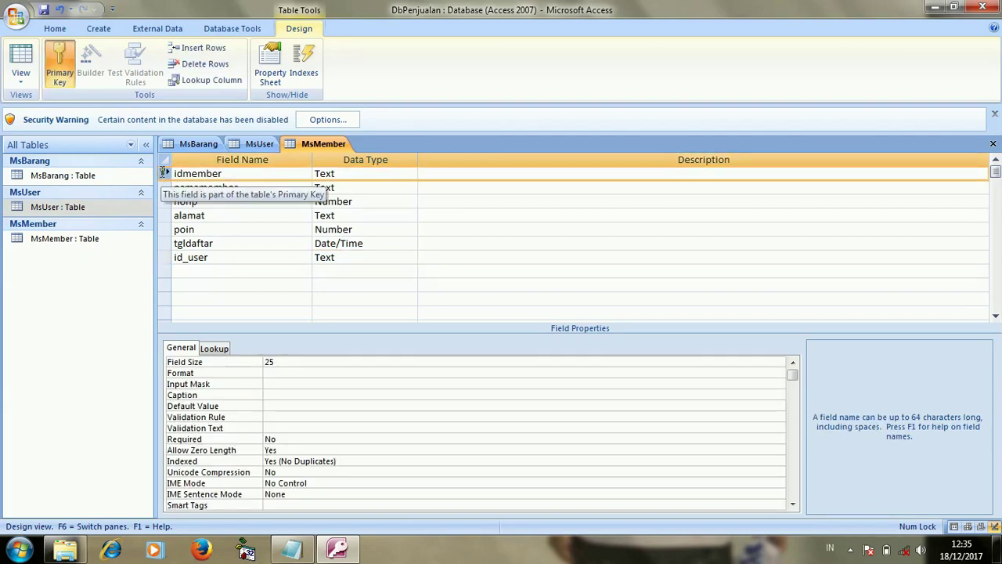
{"action": "left_click", "coordinate": [52, 76]}
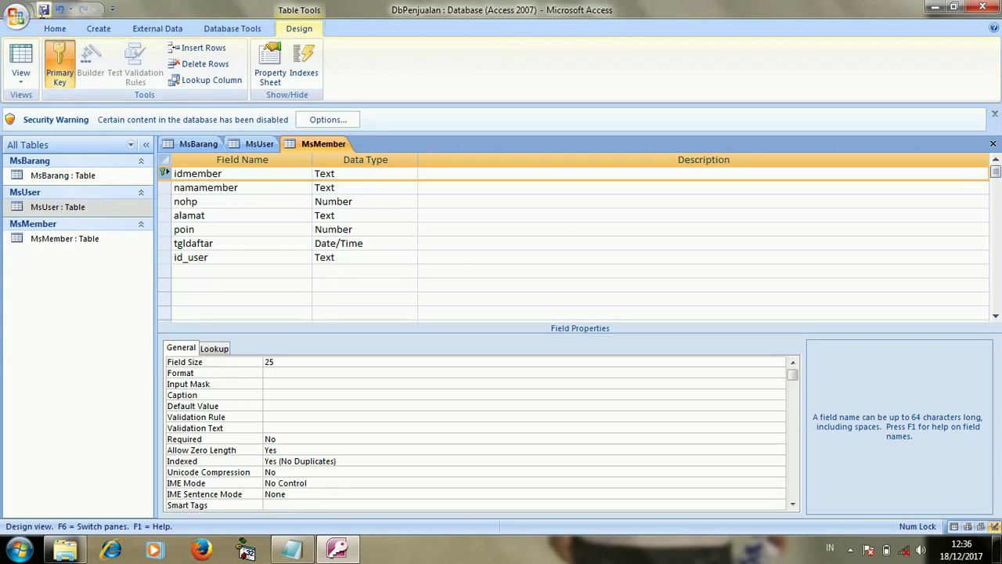
{"action": "left_click", "coordinate": [43, 9]}
{"action": "double_click", "coordinate": [76, 242]}
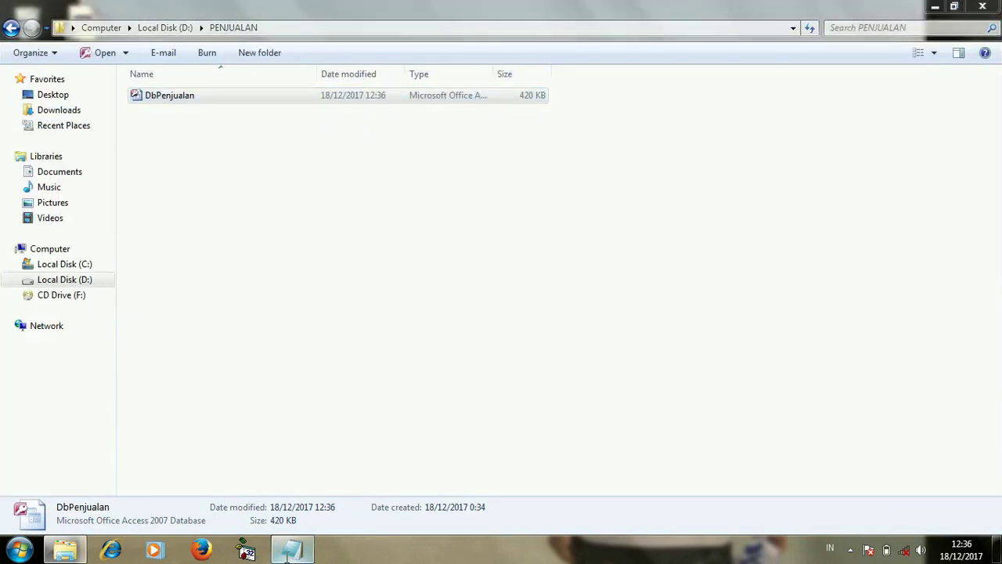
Step: Switch to the Notepad notes and review the master table list, the database name and the programming language of the application
{"action": "left_click", "coordinate": [290, 551]}
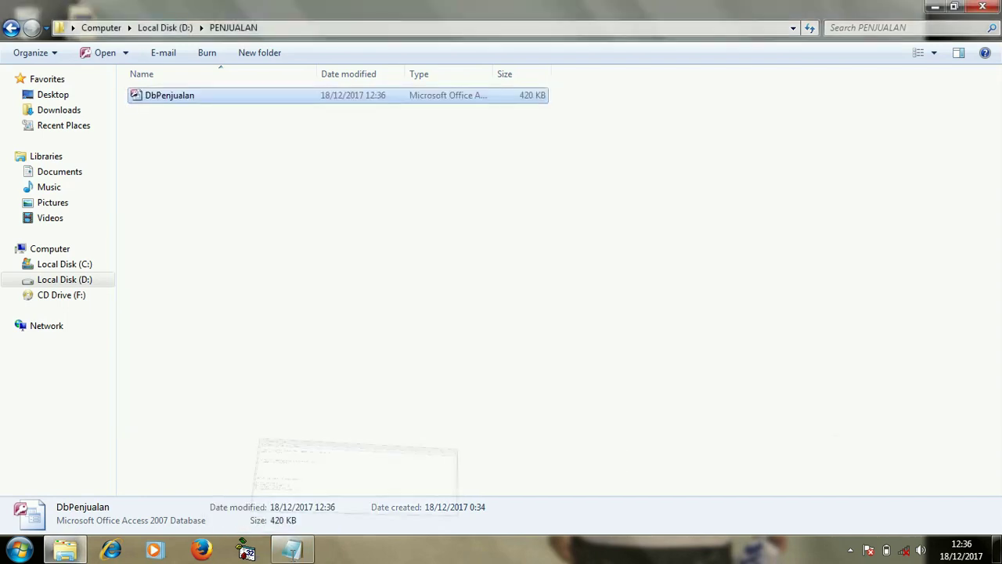
{"action": "left_click", "coordinate": [289, 551]}
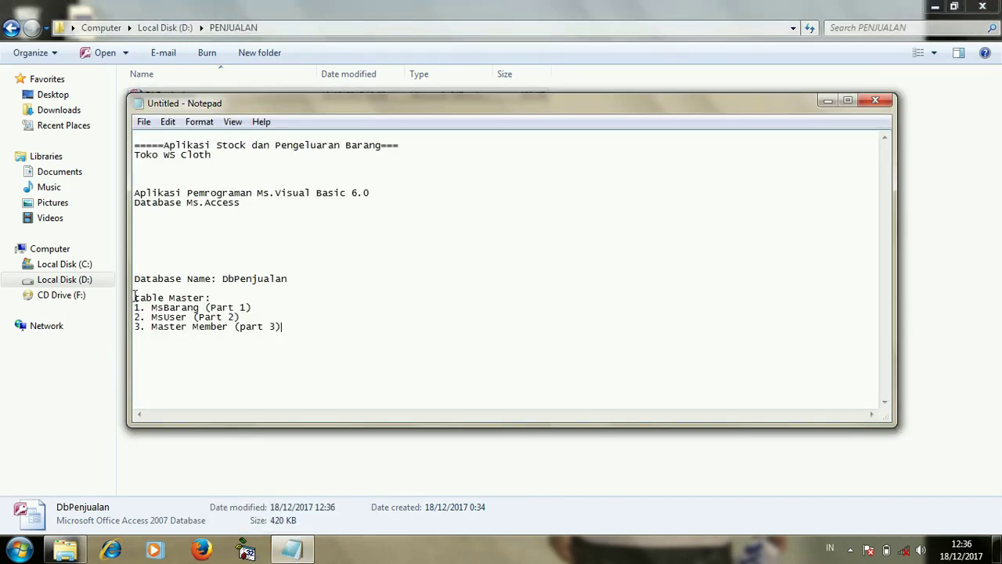
{"action": "left_click_drag", "start_coordinate": [134, 297], "coordinate": [212, 296]}
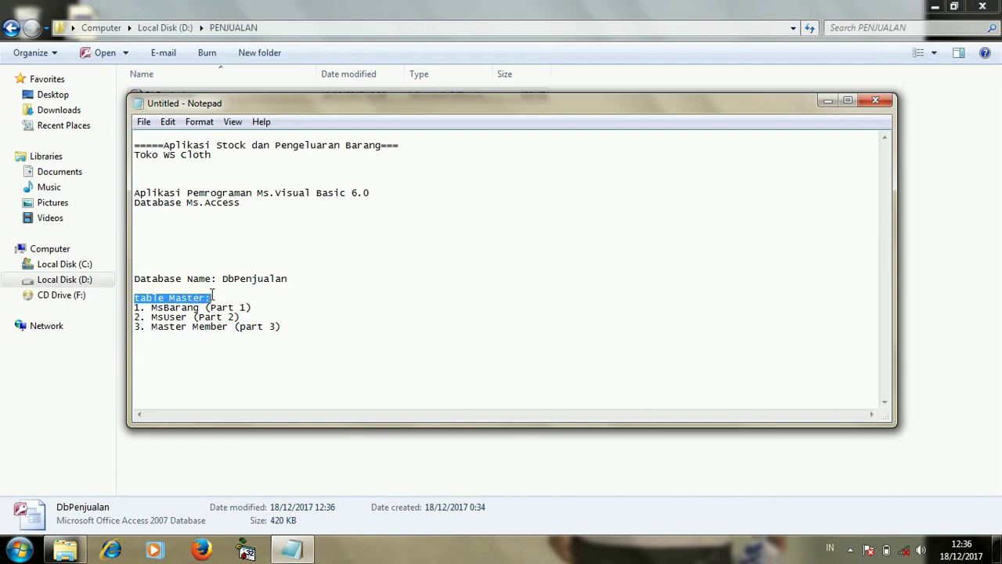
{"action": "left_click", "coordinate": [265, 306]}
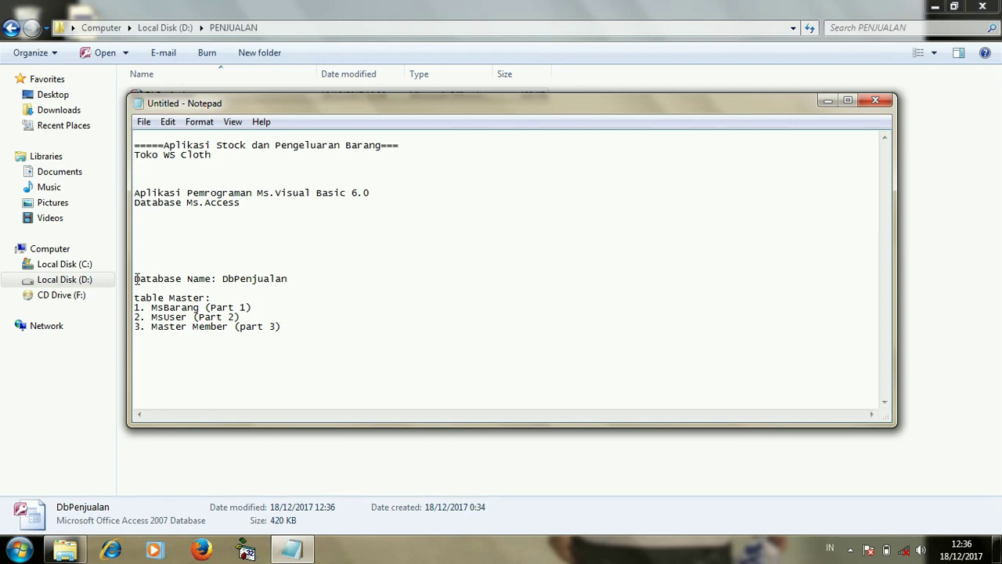
{"action": "left_click_drag", "start_coordinate": [134, 278], "coordinate": [295, 279]}
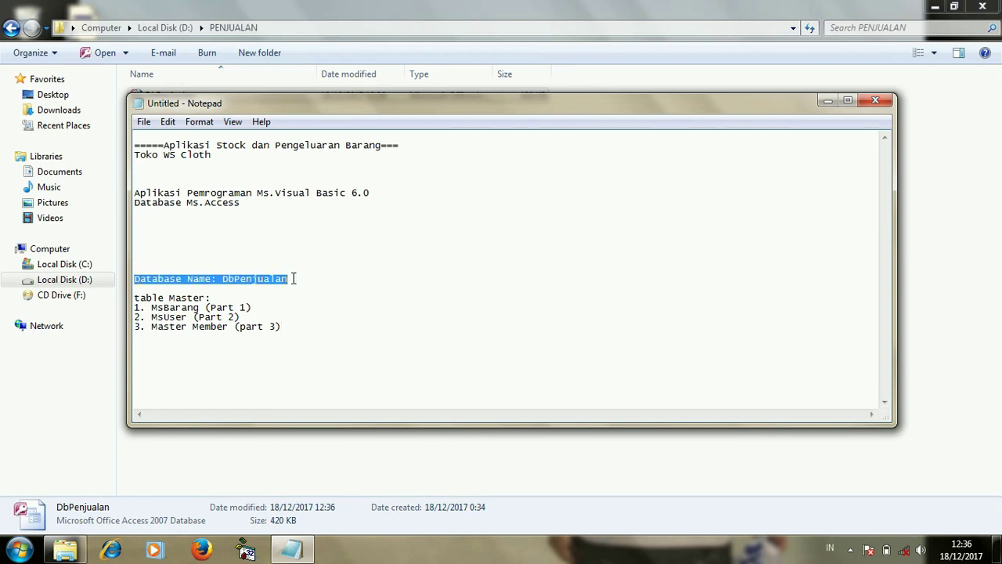
{"action": "left_click_drag", "start_coordinate": [187, 193], "coordinate": [372, 192]}
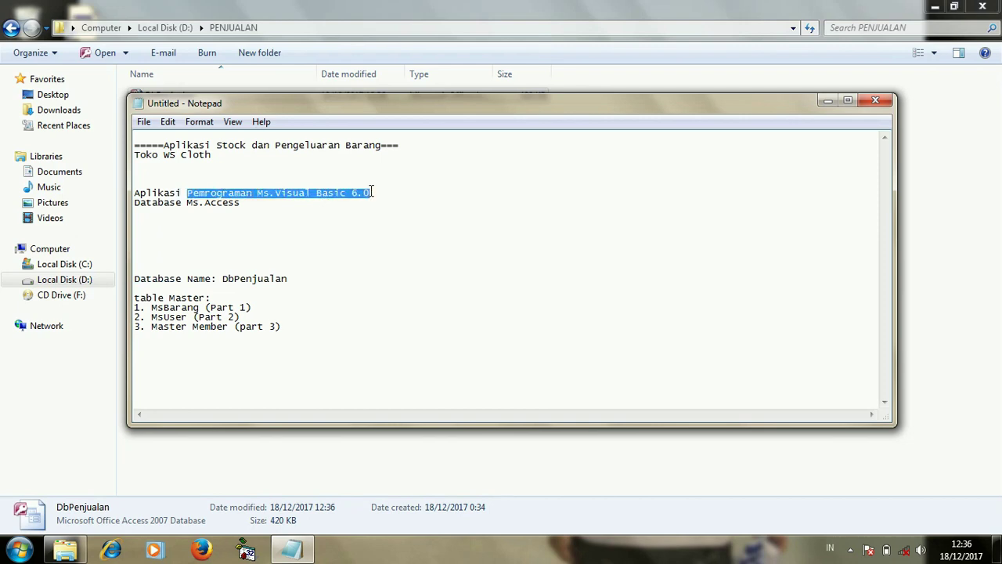
{"action": "left_click_drag", "start_coordinate": [445, 104], "coordinate": [452, 135]}
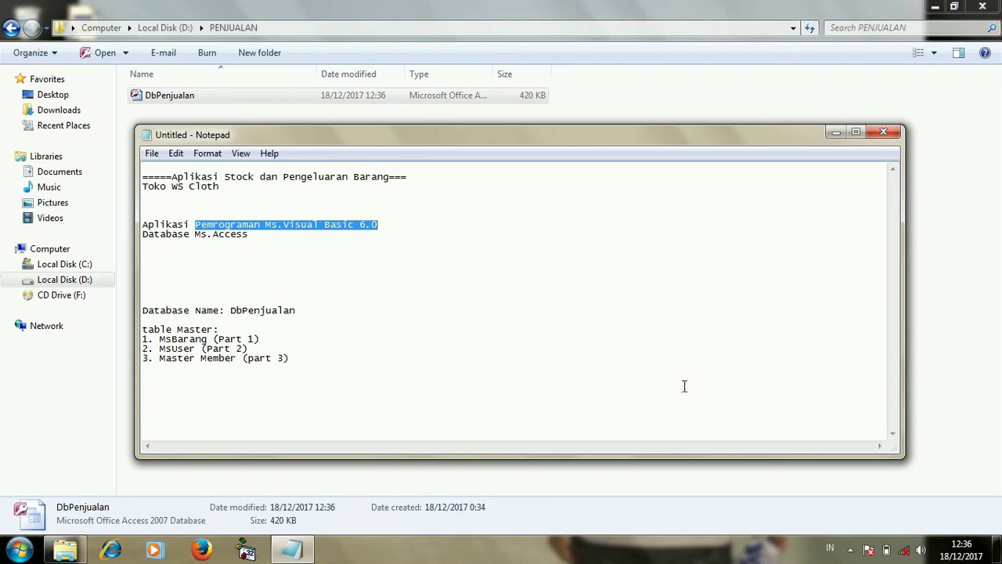
{"action": "left_click", "coordinate": [853, 548]}
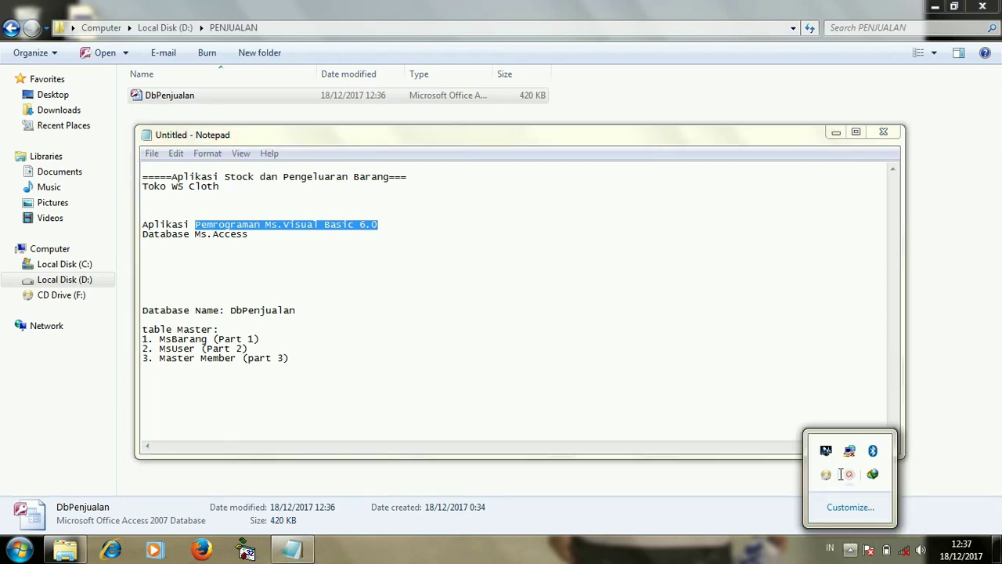
{"action": "left_click", "coordinate": [848, 473]}
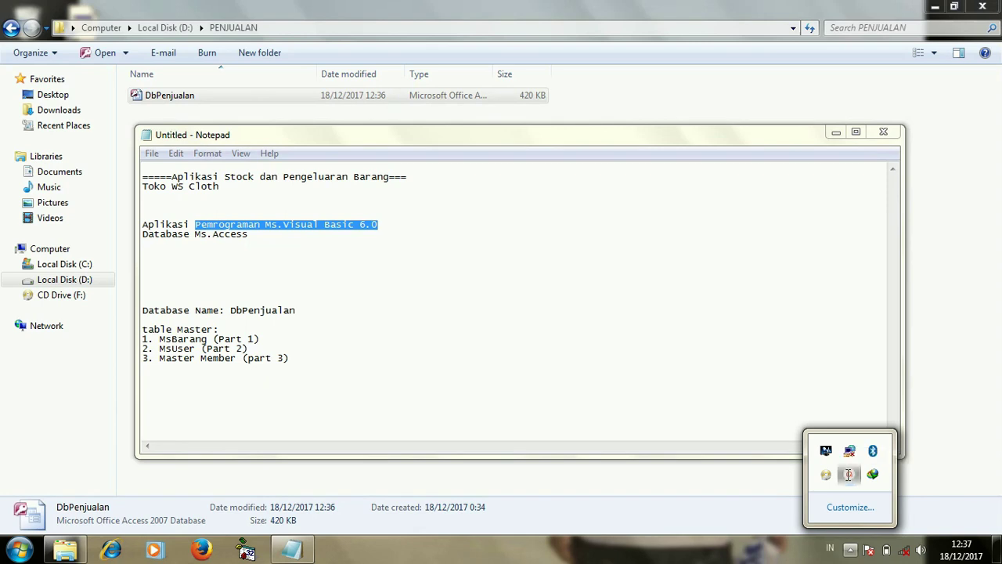